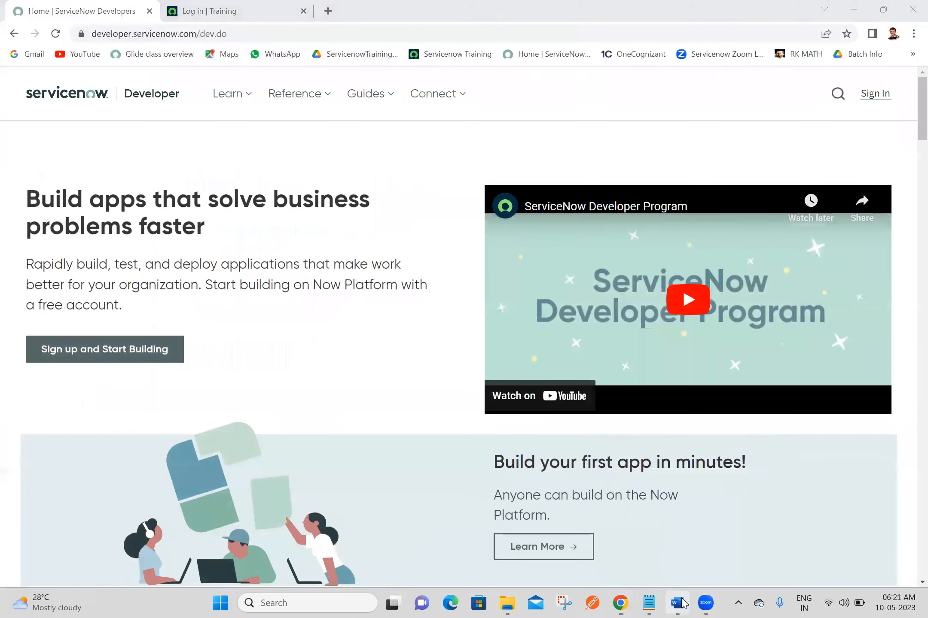
# - Bring the ITSM - Change Management Word document to the front
pyautogui.click(683, 603)
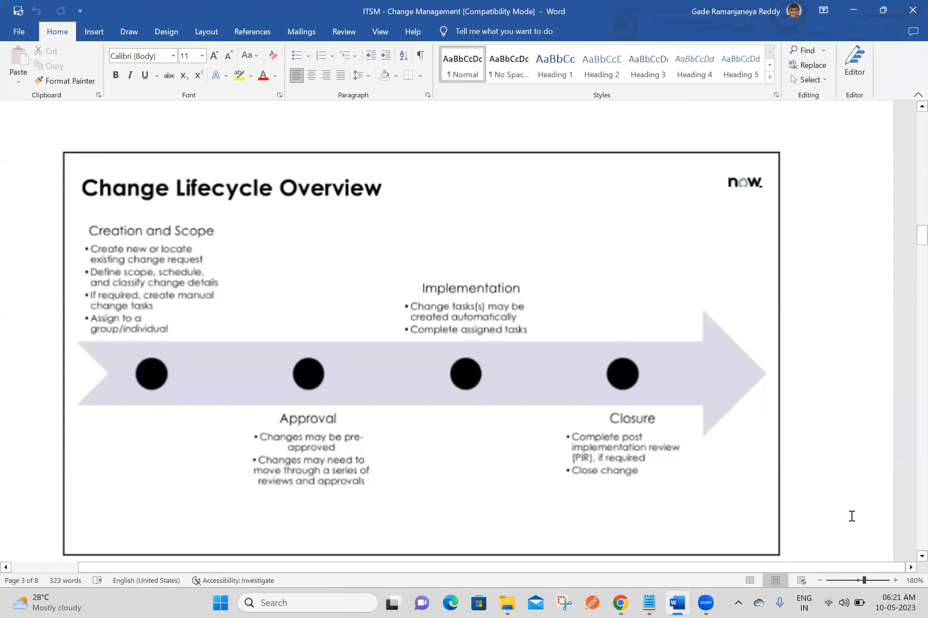
# - Close the ServiceNow Developers tab in Chrome and log in to the Training instance
pyautogui.click(620, 603)
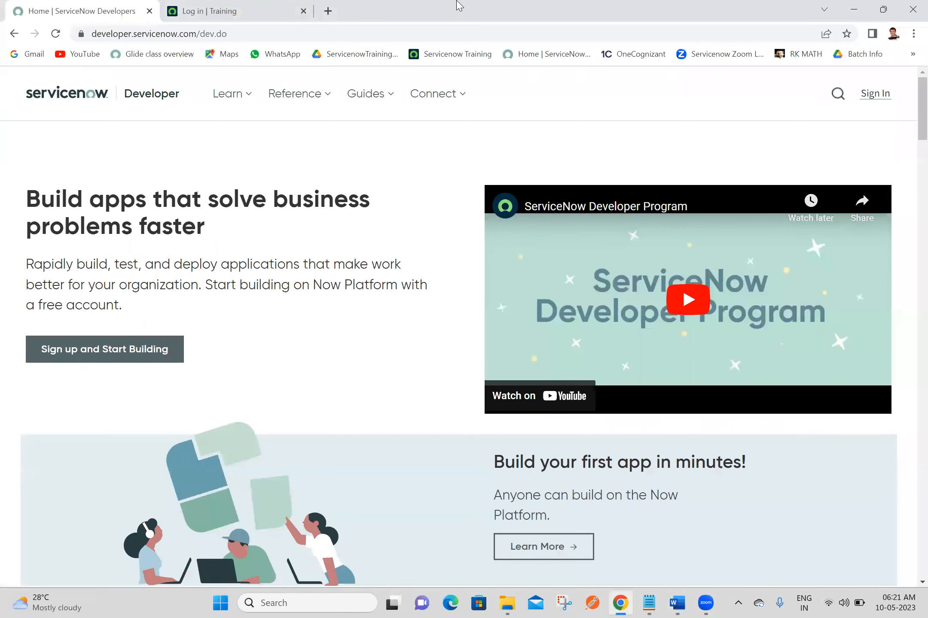
pyautogui.click(150, 11)
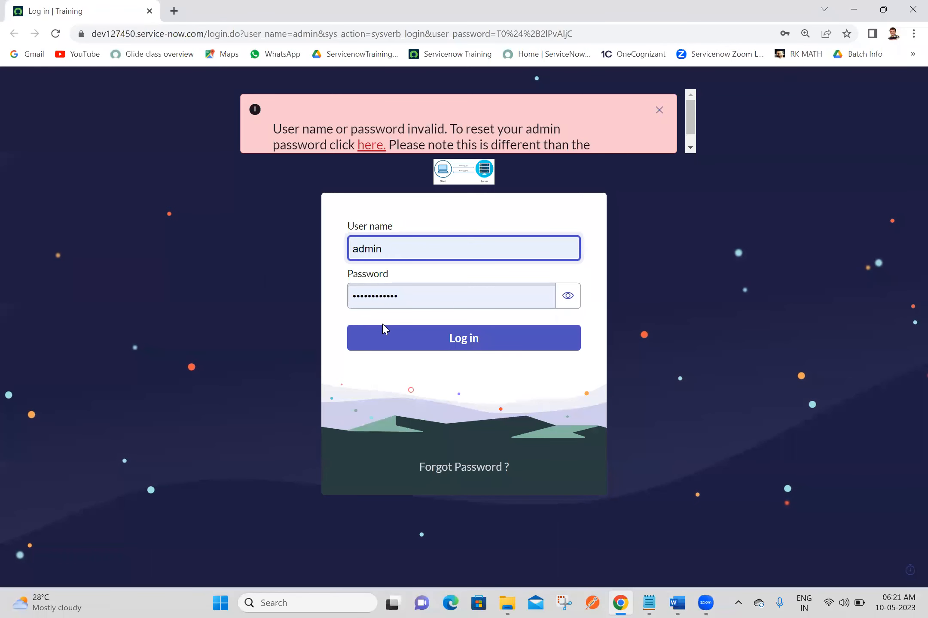
pyautogui.click(382, 353)
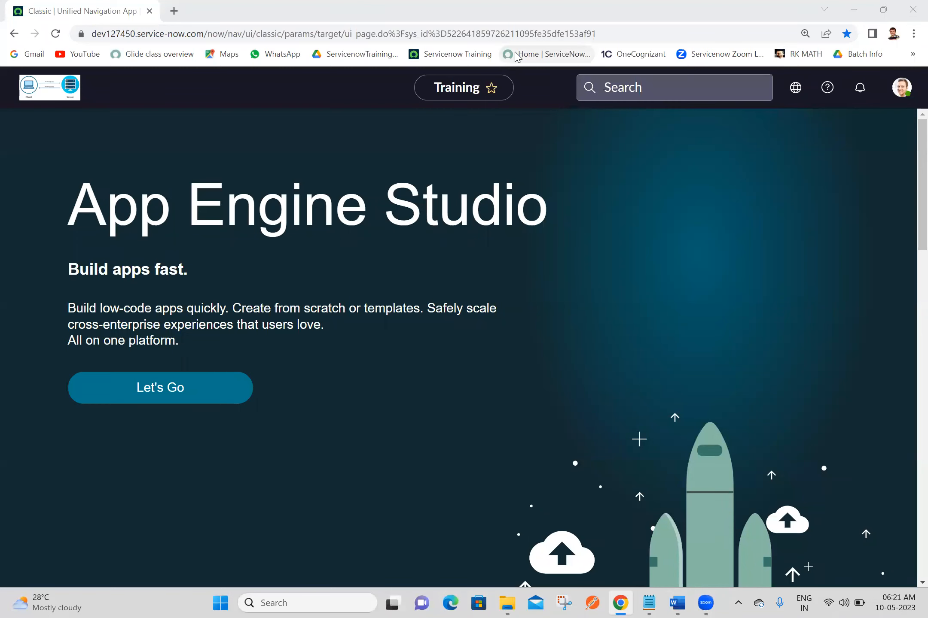
# - Filter the All menu on 'change' and open Change > Create New in a new tab
pyautogui.click(558, 253)
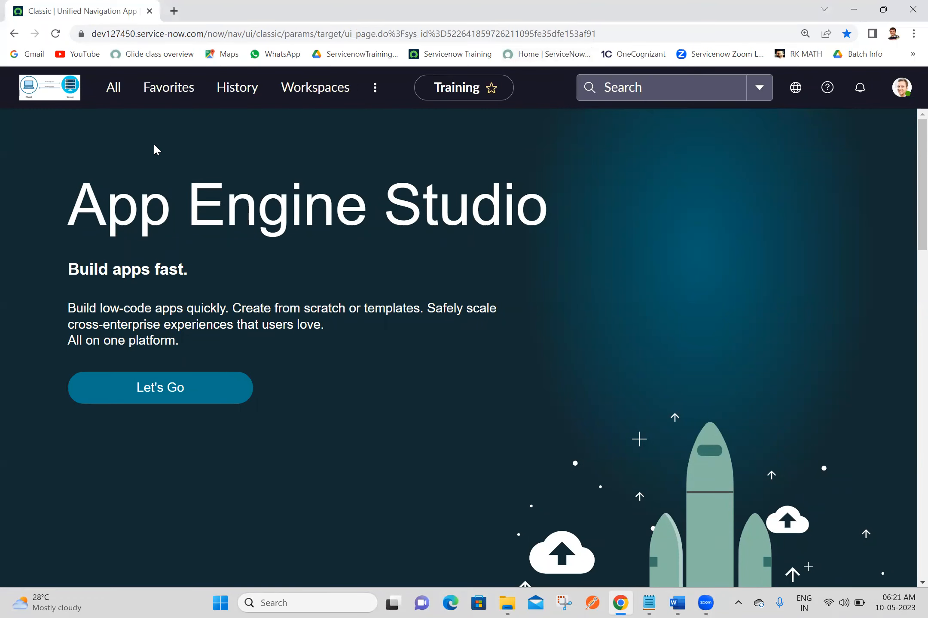
pyautogui.click(118, 91)
pyautogui.click(133, 134)
pyautogui.write('change')
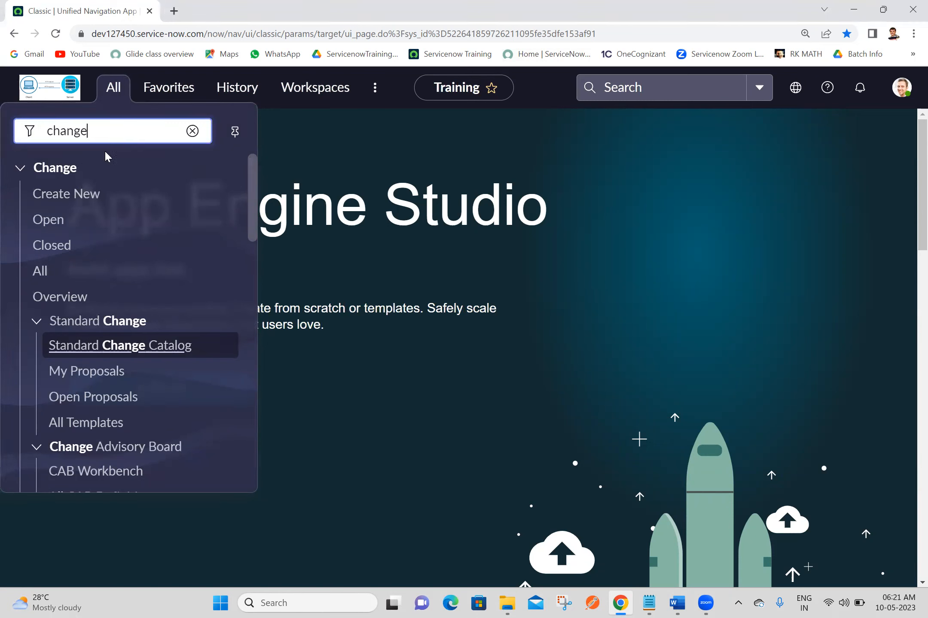
pyautogui.click(59, 170)
pyautogui.click(58, 170)
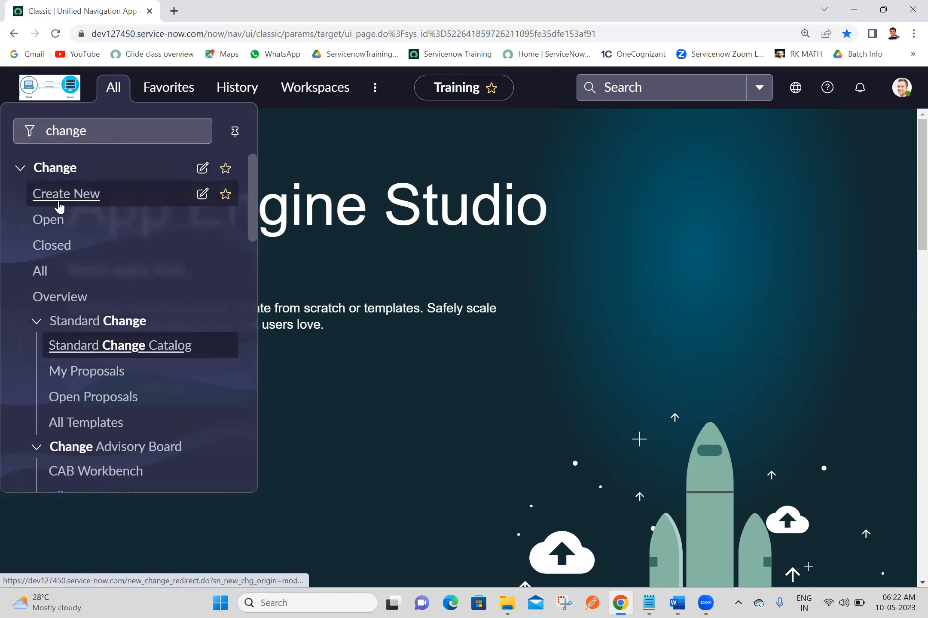
pyautogui.middleClick(59, 205)
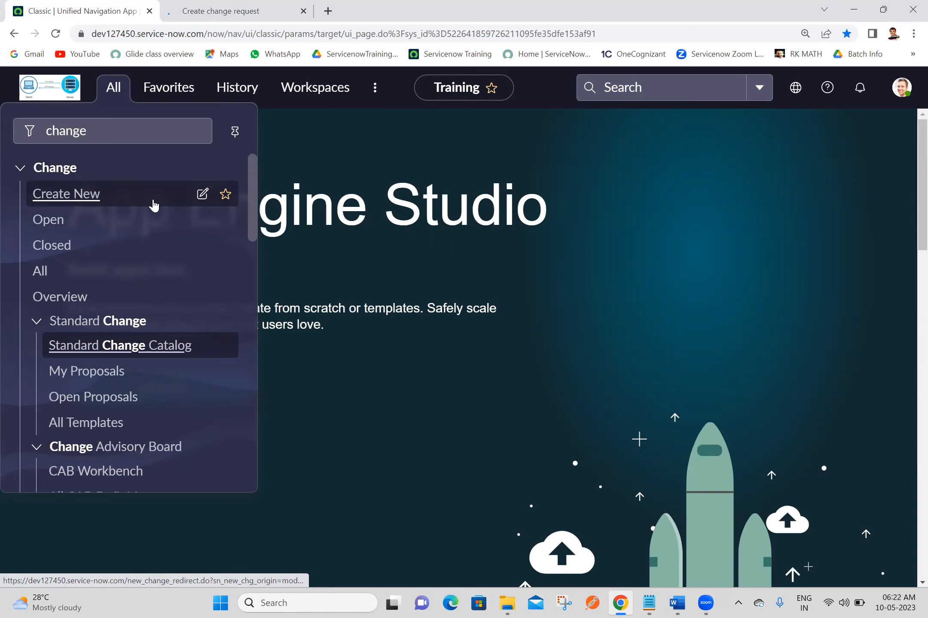
pyautogui.click(229, 10)
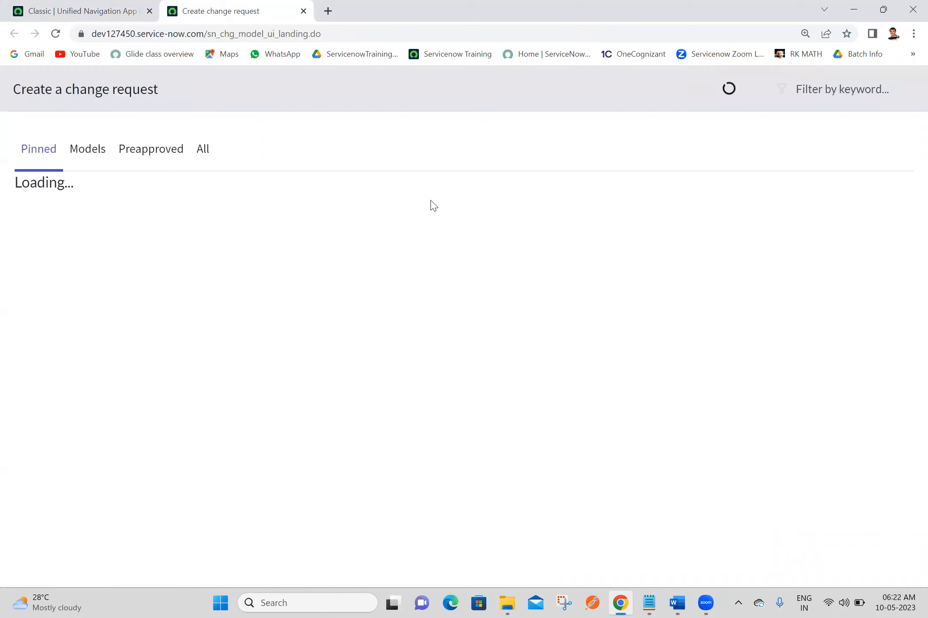
# - Create a new change request from the Normal model card on the Models tab
pyautogui.click(102, 146)
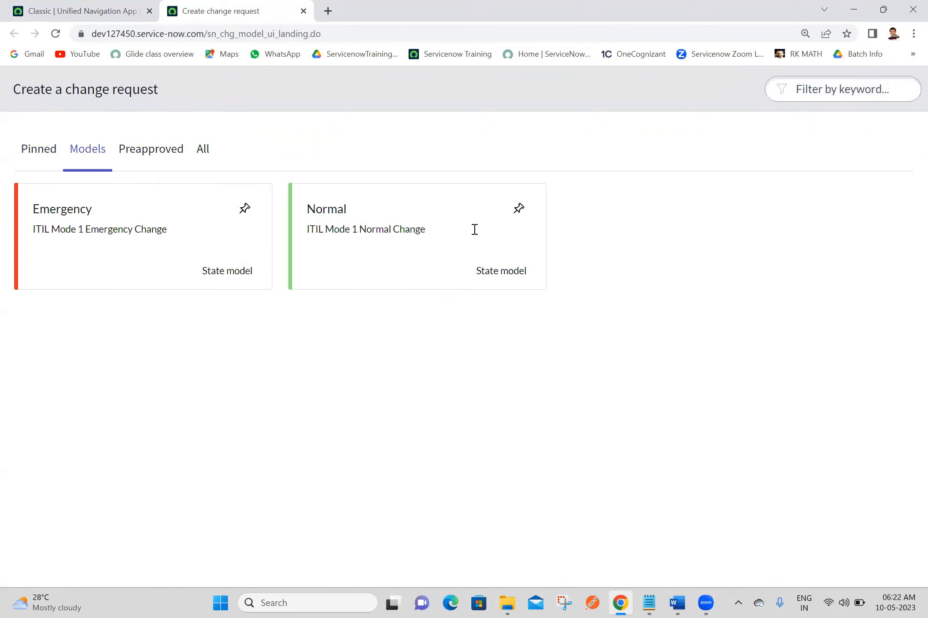
pyautogui.click(406, 262)
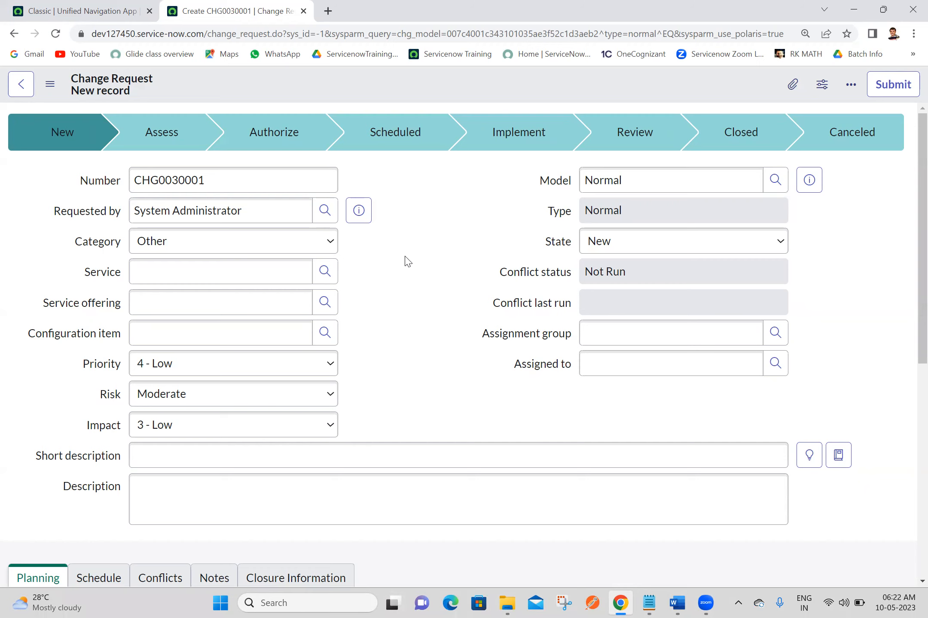
# - Enter short description 'implementing new functionality in prod environment' and save CHG0030001
pyautogui.moveTo(918, 190); pyautogui.dragTo(907, 100)
pyautogui.moveTo(907, 244); pyautogui.dragTo(907, 311)
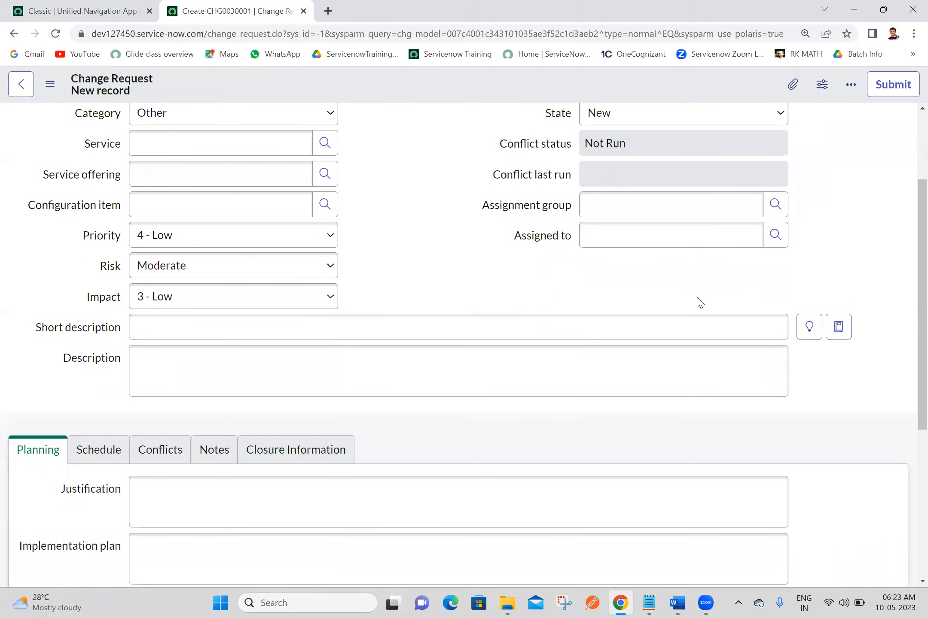
pyautogui.click(673, 327)
pyautogui.write('i')
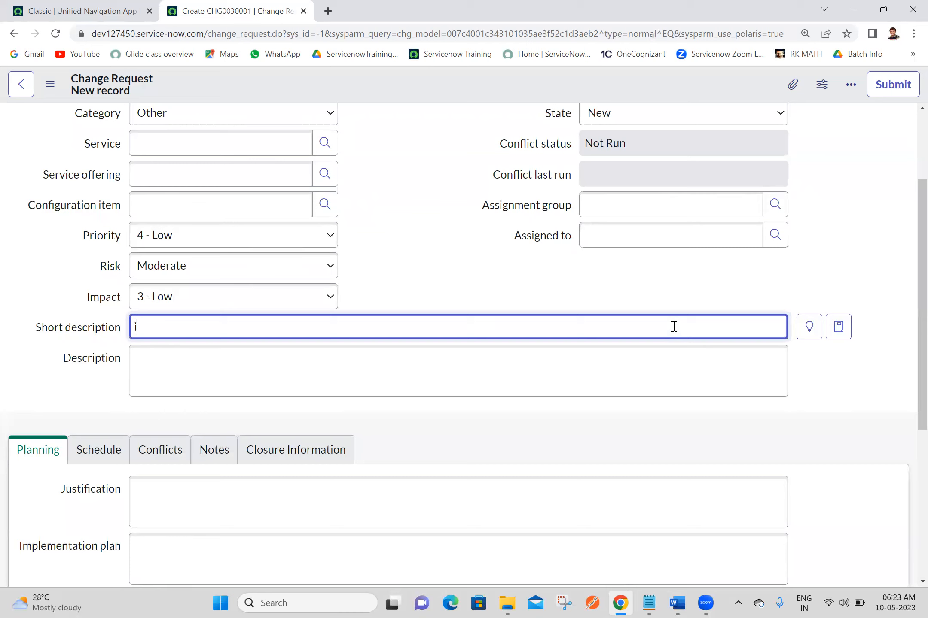
pyautogui.write('mplementing new ')
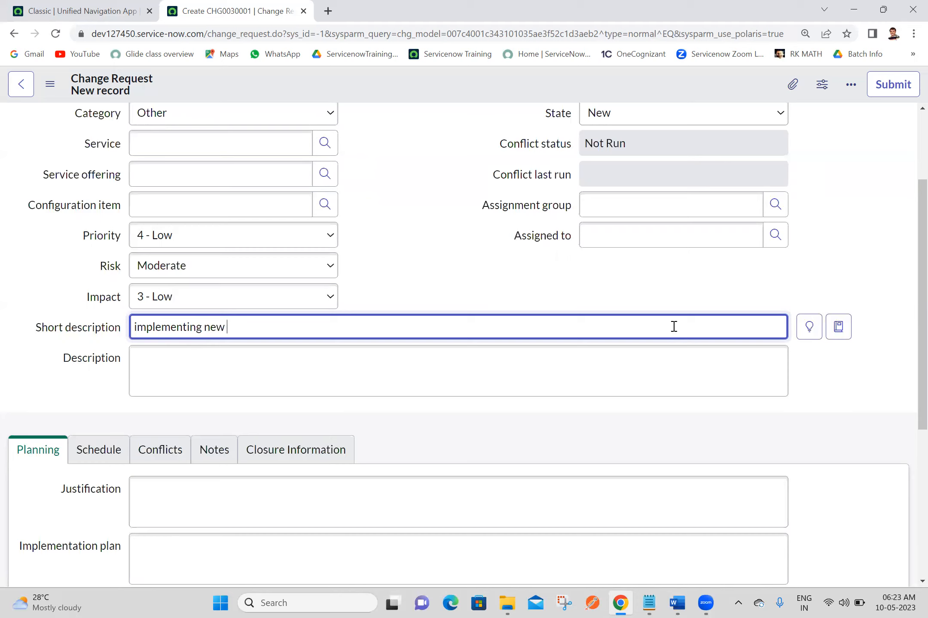
pyautogui.write('functionality in prod envi')
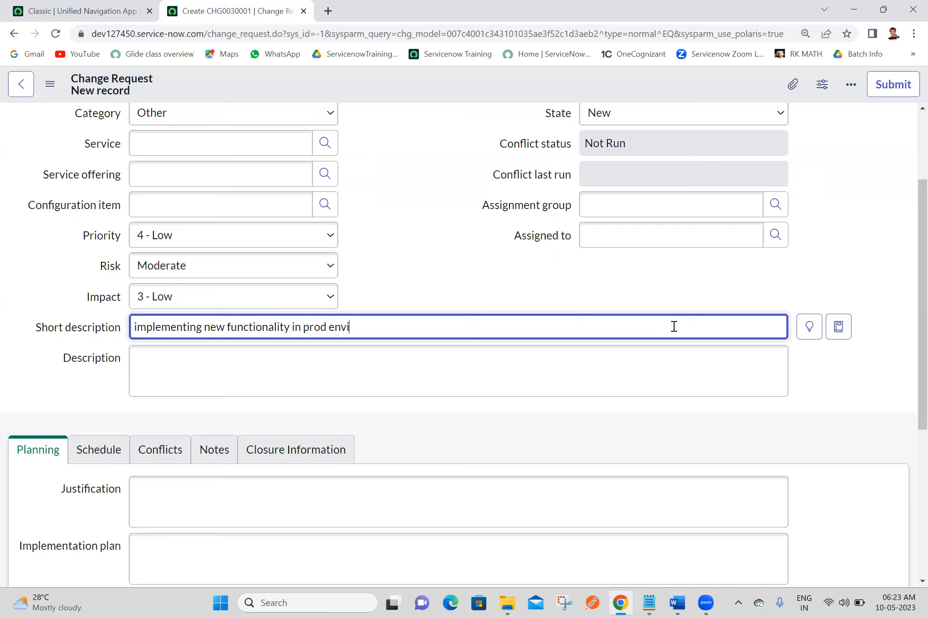
pyautogui.write('ronmentr')
pyautogui.rightClick(526, 81)
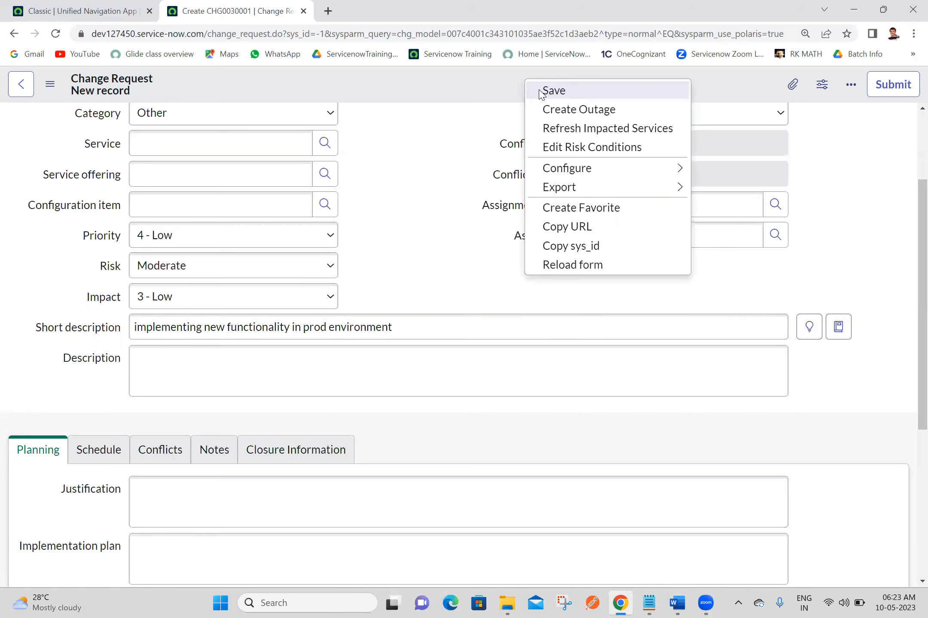
pyautogui.click(540, 91)
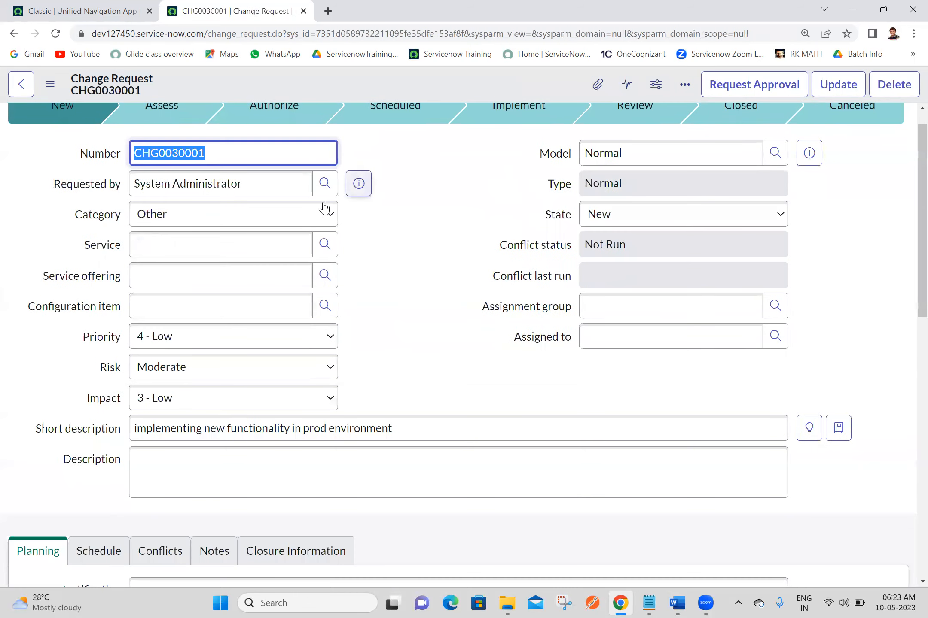
# - Set the change's Category to Software
pyautogui.click(222, 216)
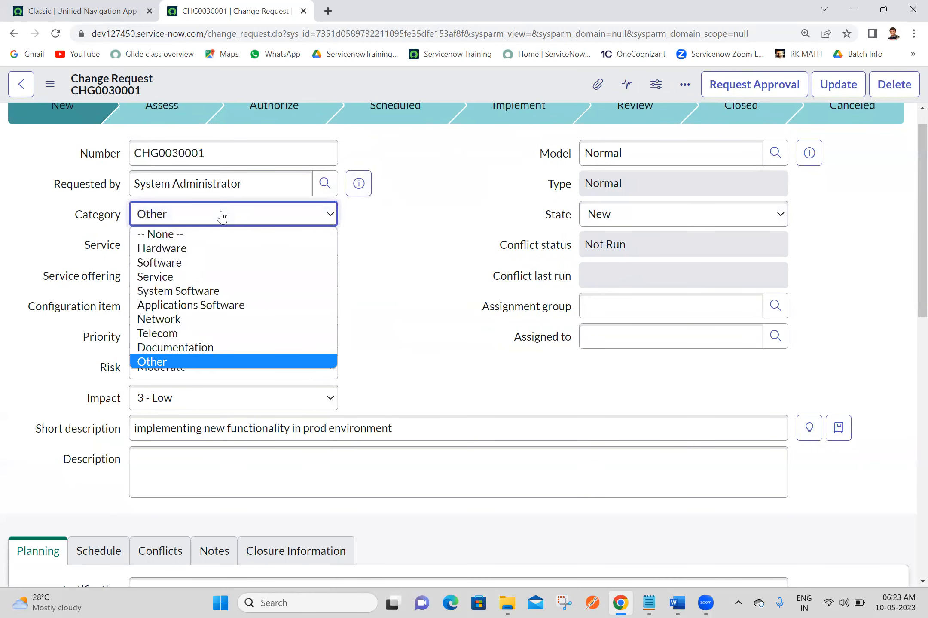
pyautogui.click(184, 264)
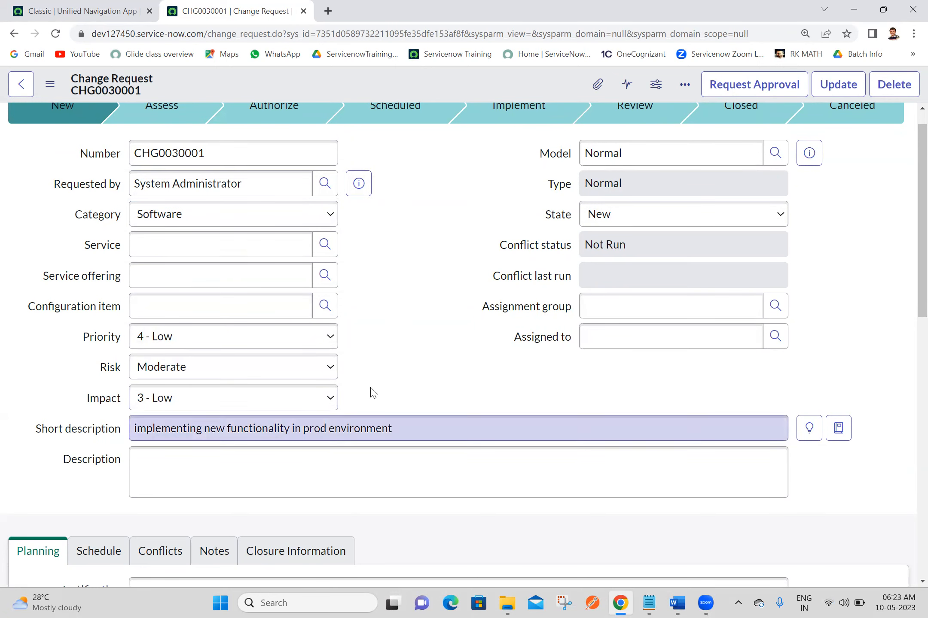
pyautogui.rightClick(472, 85)
pyautogui.click(408, 286)
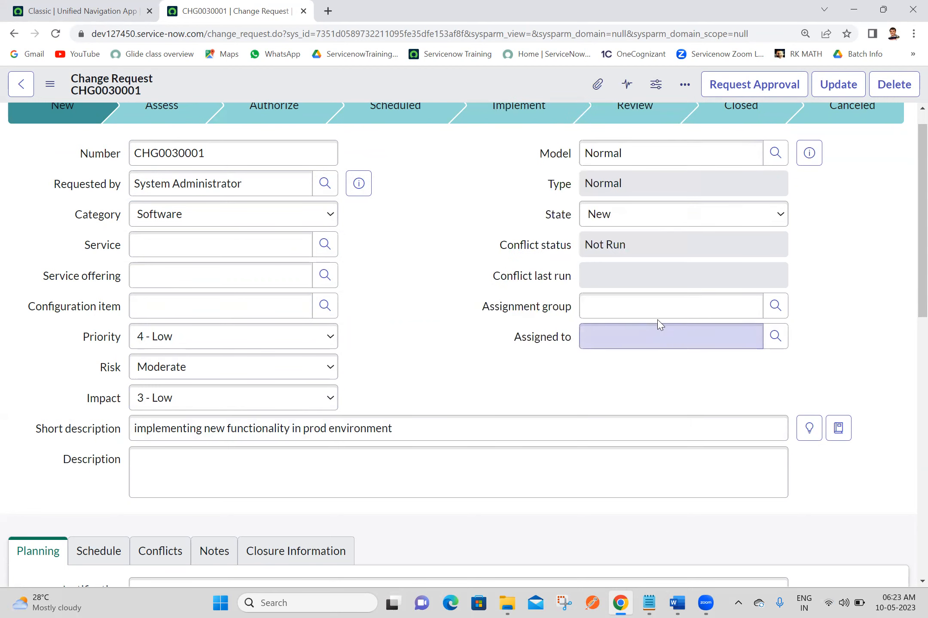
# - Set Assignment group to Software, assign the first listed user, and save the change
pyautogui.click(667, 309)
pyautogui.write('sof')
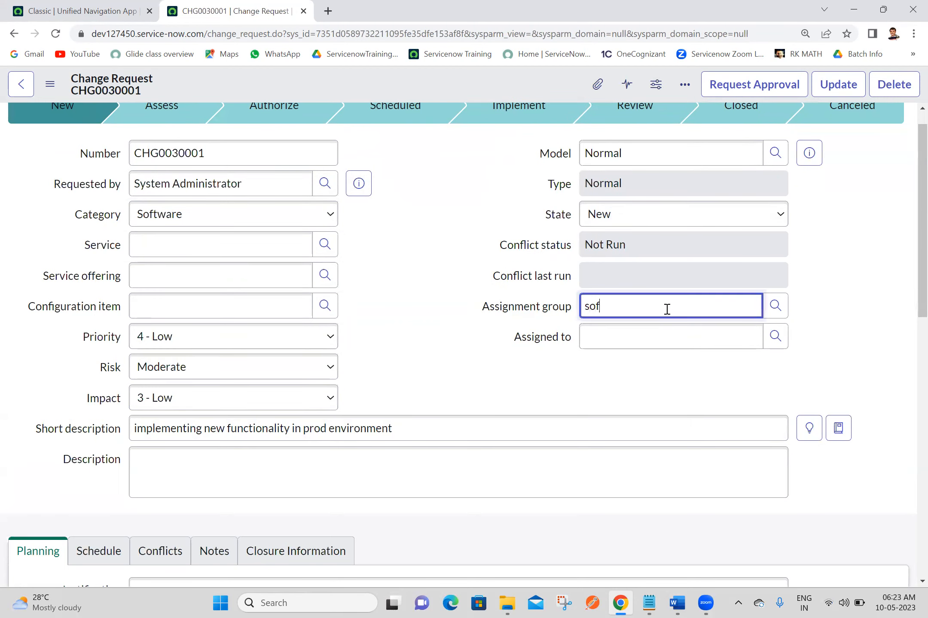
pyautogui.click(614, 336)
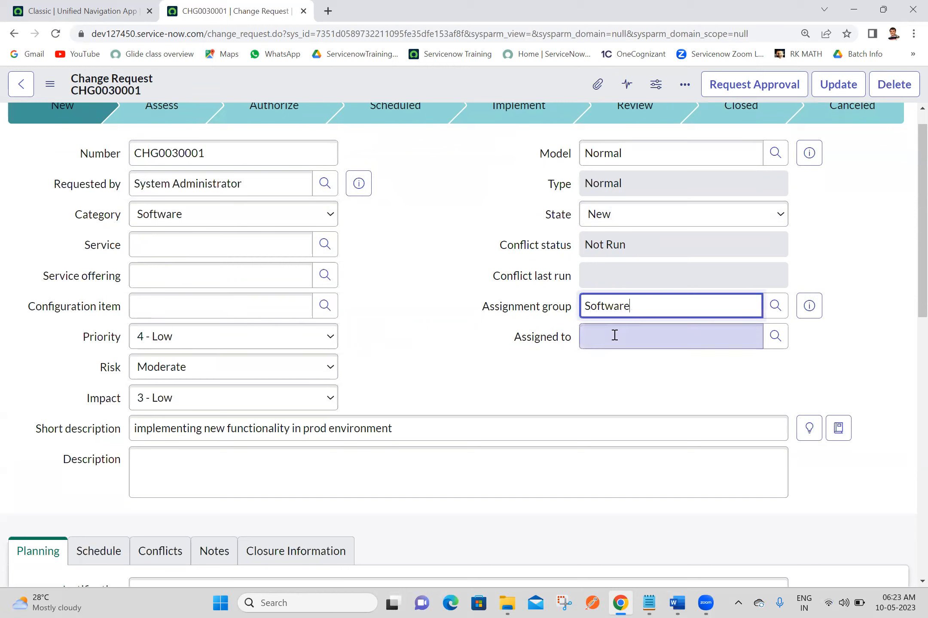
pyautogui.click(614, 335)
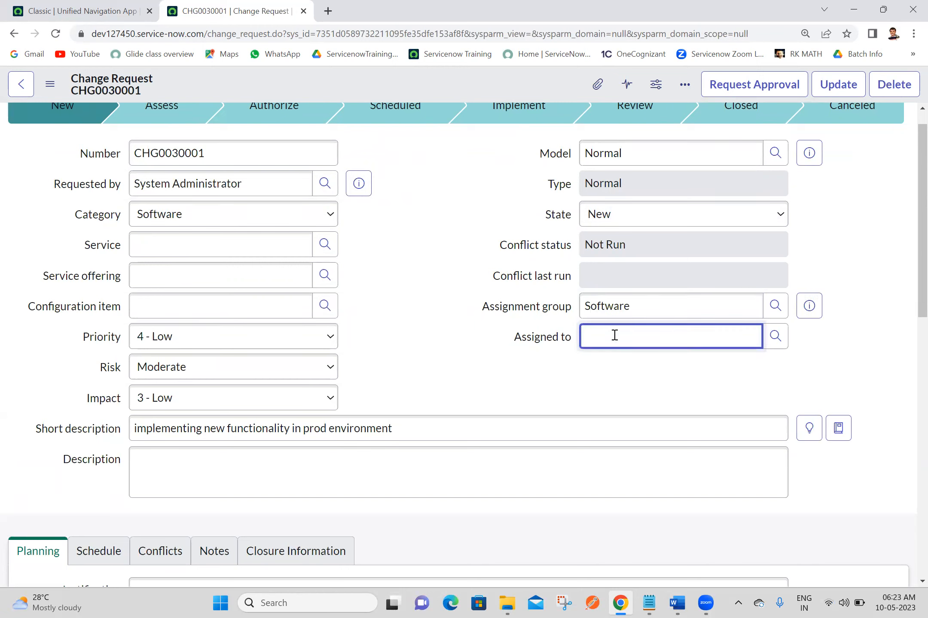
pyautogui.click(777, 344)
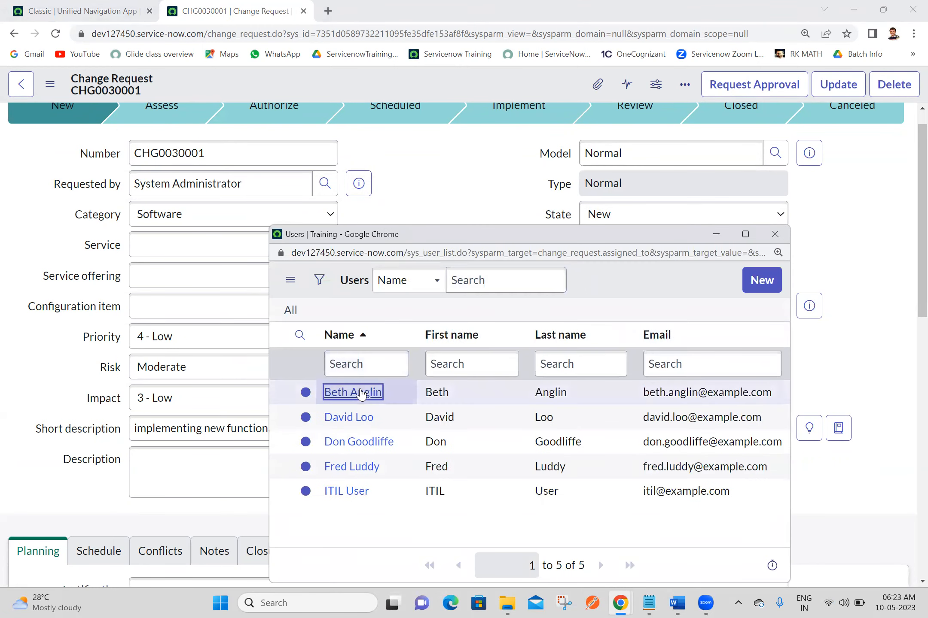
pyautogui.click(352, 389)
pyautogui.rightClick(425, 83)
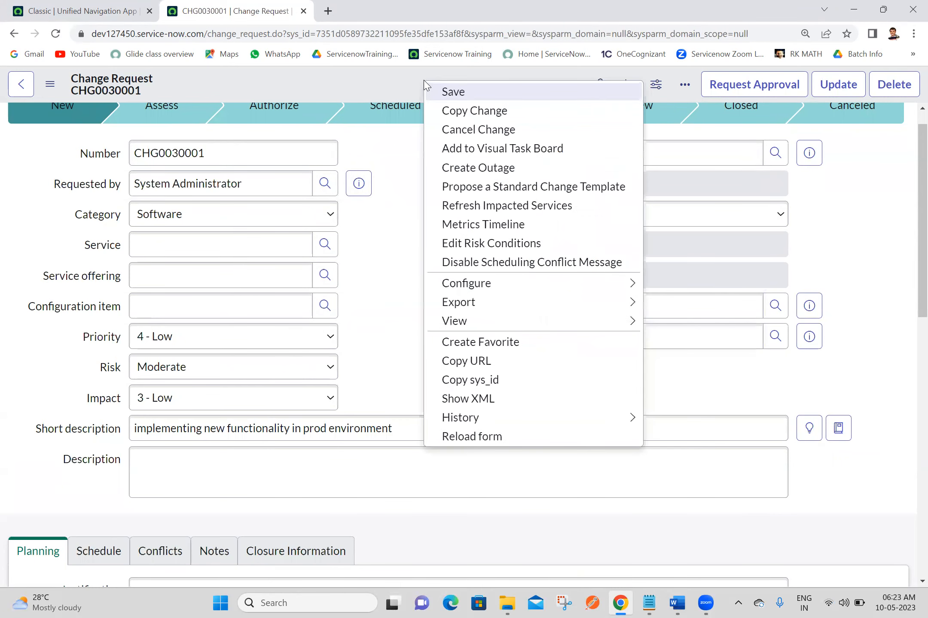
pyautogui.click(452, 92)
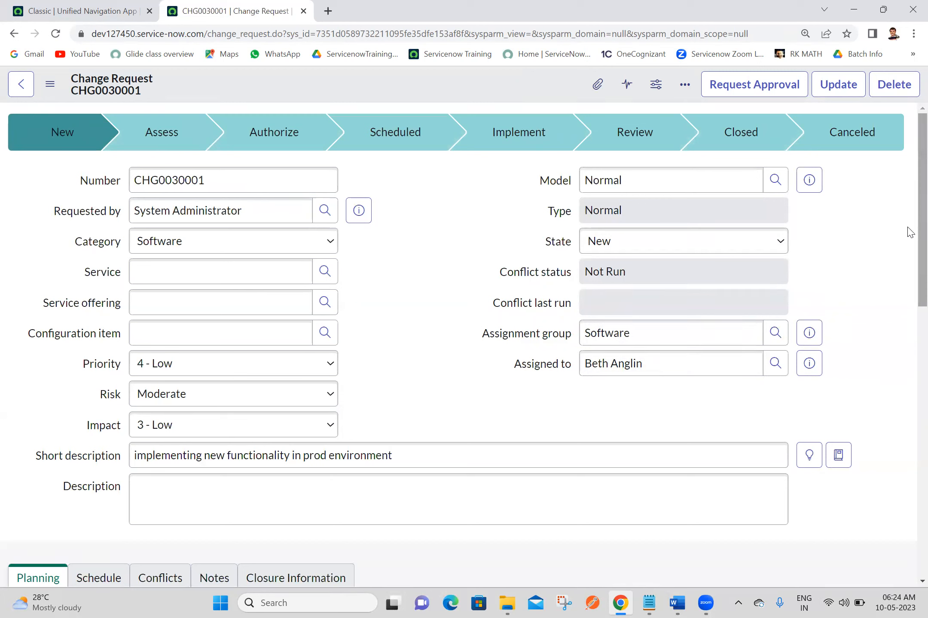
# - Check the Change Tasks related list, then request approval for CHG0030001
pyautogui.moveTo(919, 253); pyautogui.dragTo(905, 532)
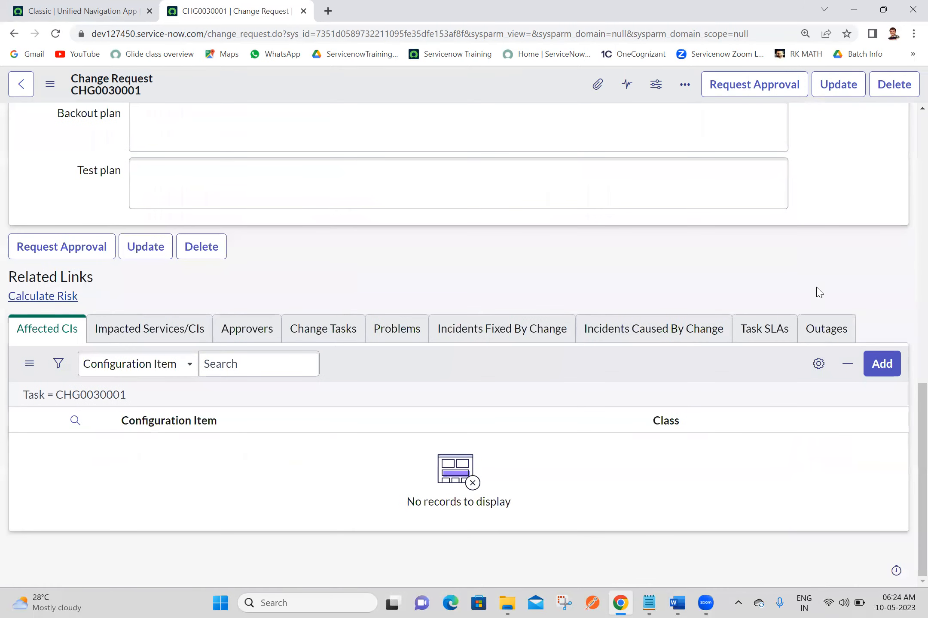
pyautogui.click(322, 331)
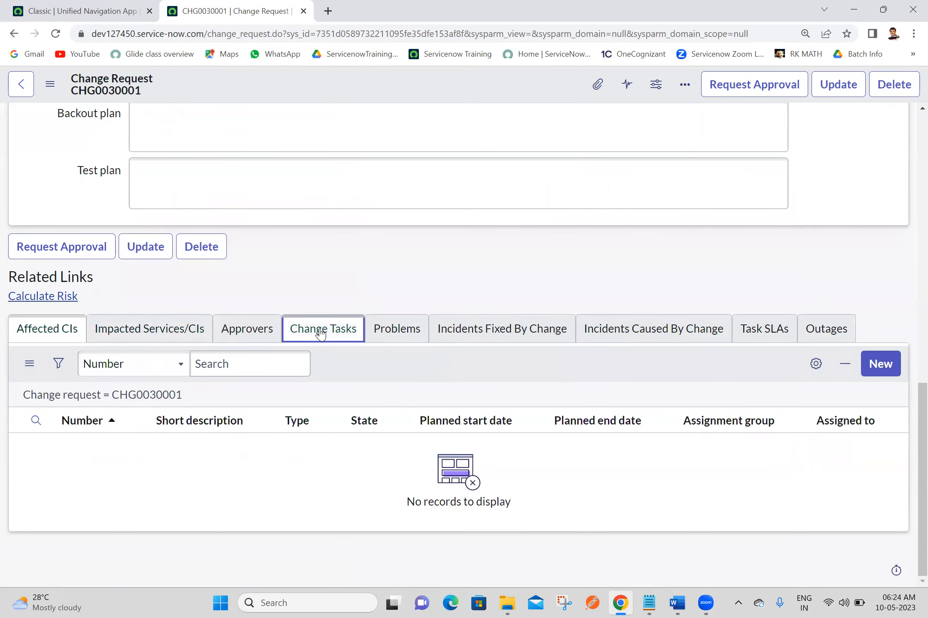
pyautogui.moveTo(909, 502); pyautogui.dragTo(913, 149)
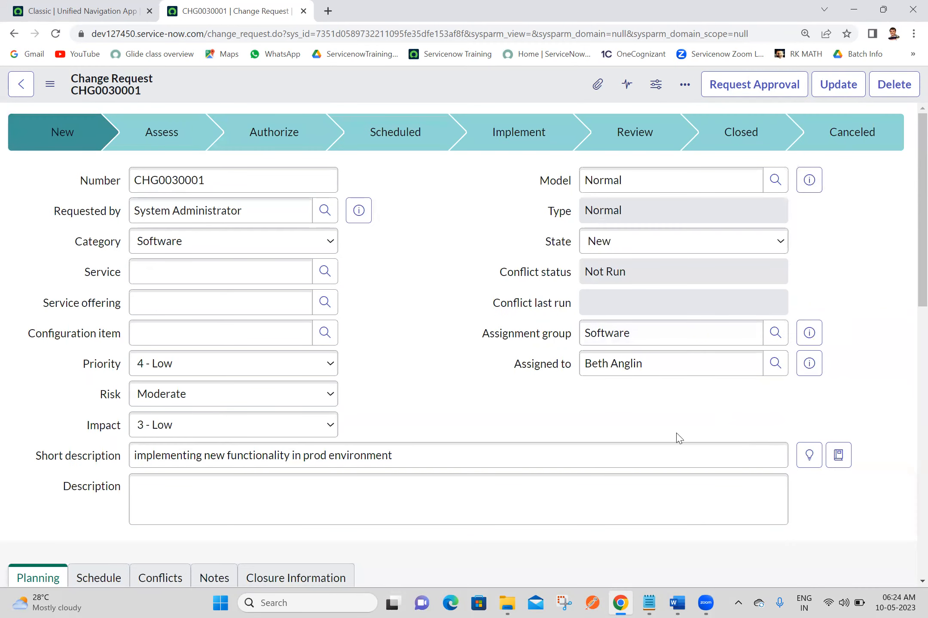
pyautogui.click(743, 86)
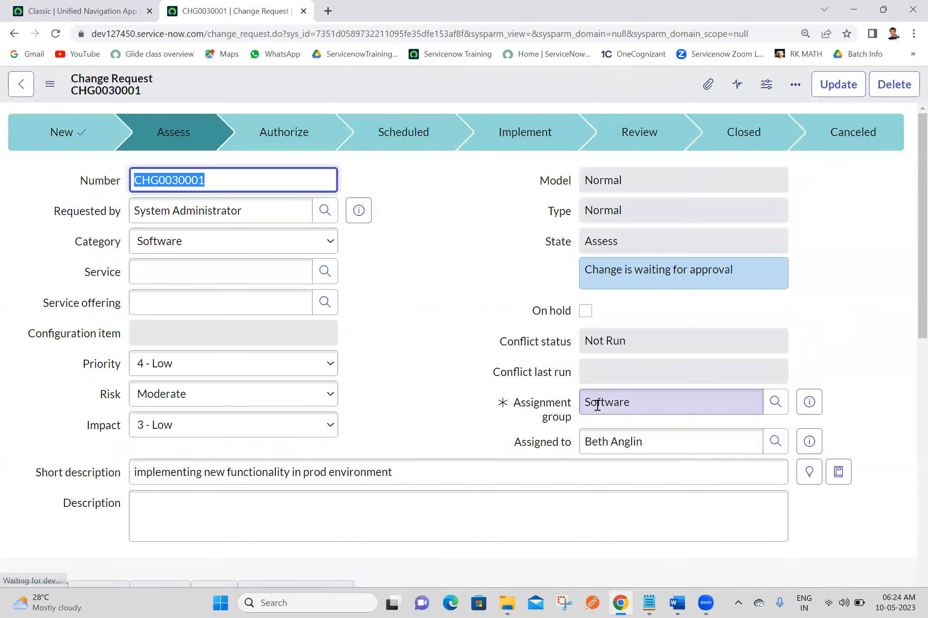
pyautogui.scroll(-10, 907, 488)
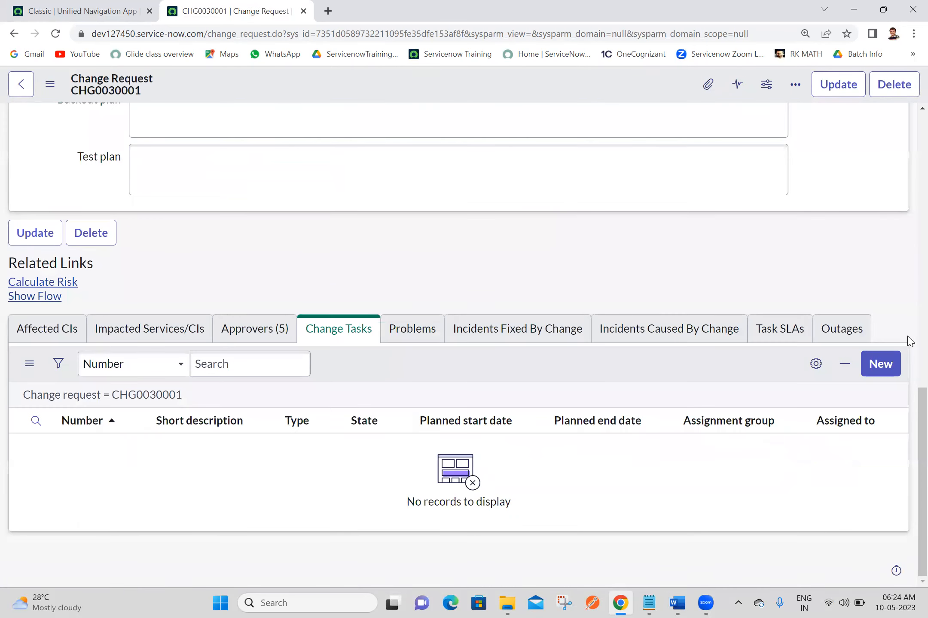
pyautogui.scroll(8, 910, 341)
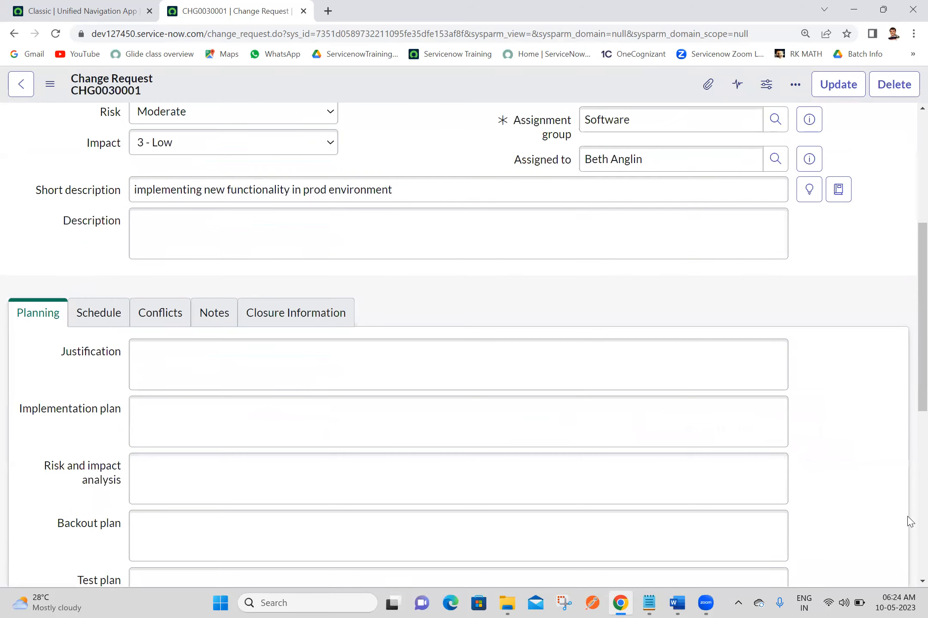
# - Approve one Requested Software group approval in the Approvers related list
pyautogui.scroll(-8, 906, 521)
pyautogui.click(227, 329)
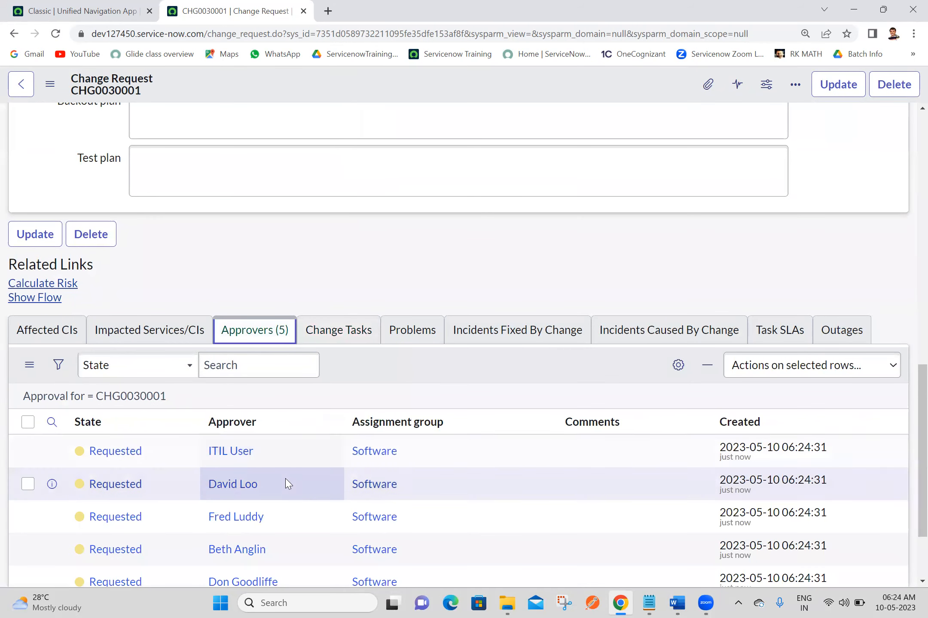
pyautogui.rightClick(286, 484)
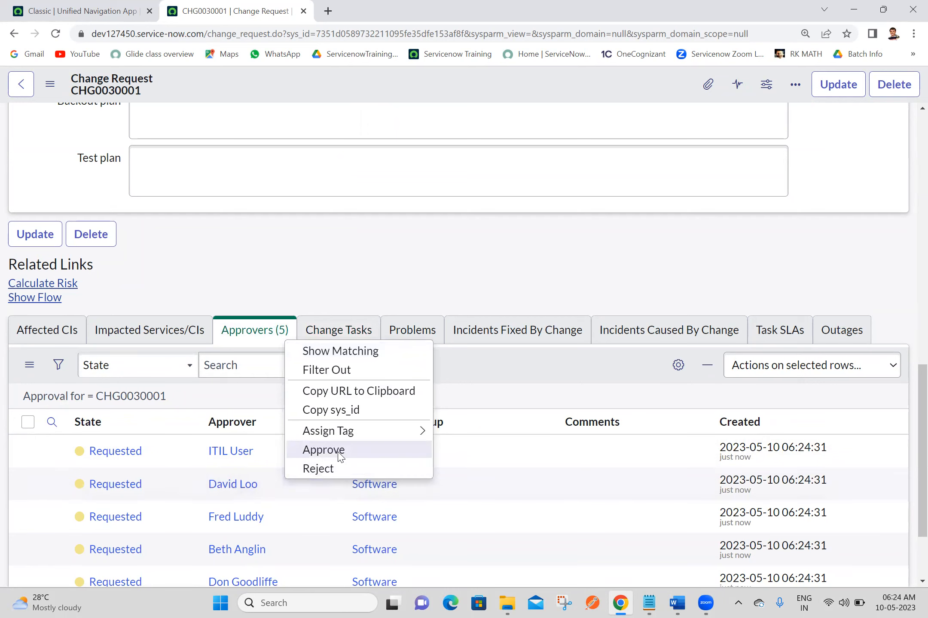
pyautogui.click(323, 450)
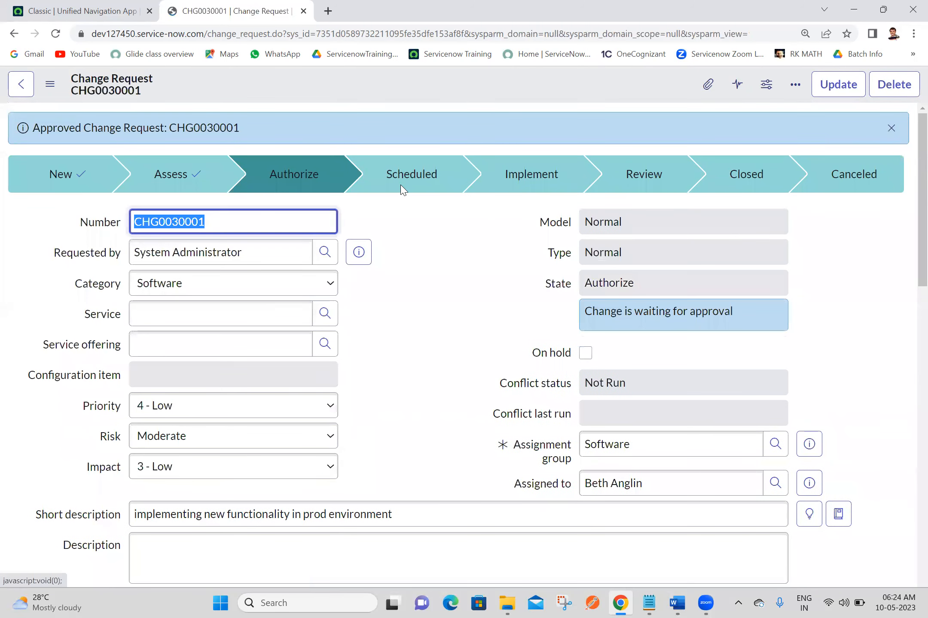
# - Approve a pending CAB Approval request from the Approvers (11) list
pyautogui.click(431, 284)
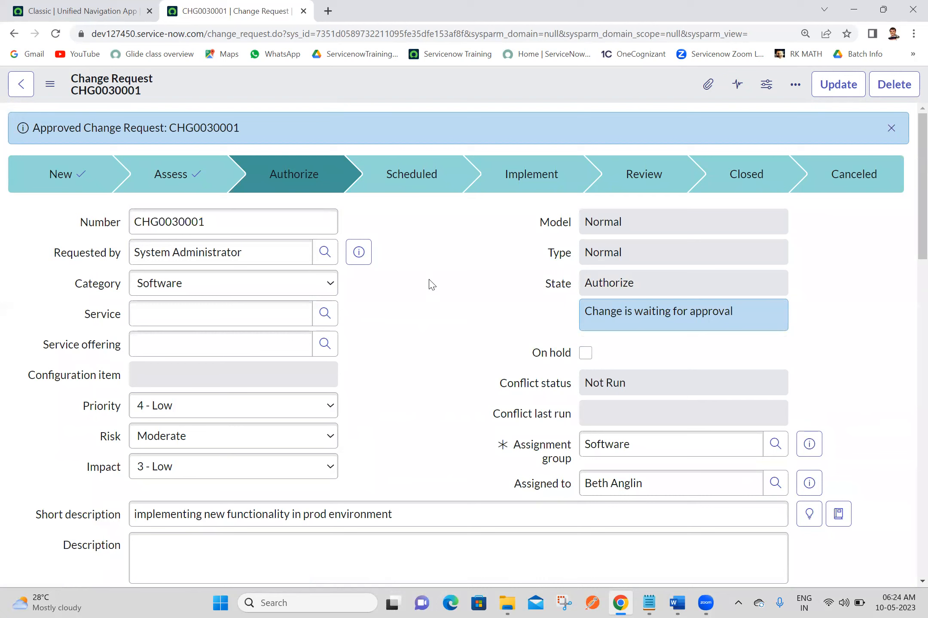
pyautogui.click(619, 255)
pyautogui.click(481, 297)
pyautogui.scroll(-15, 907, 437)
pyautogui.scroll(2, 910, 490)
pyautogui.scroll(-4, 909, 503)
pyautogui.scroll(1, 909, 511)
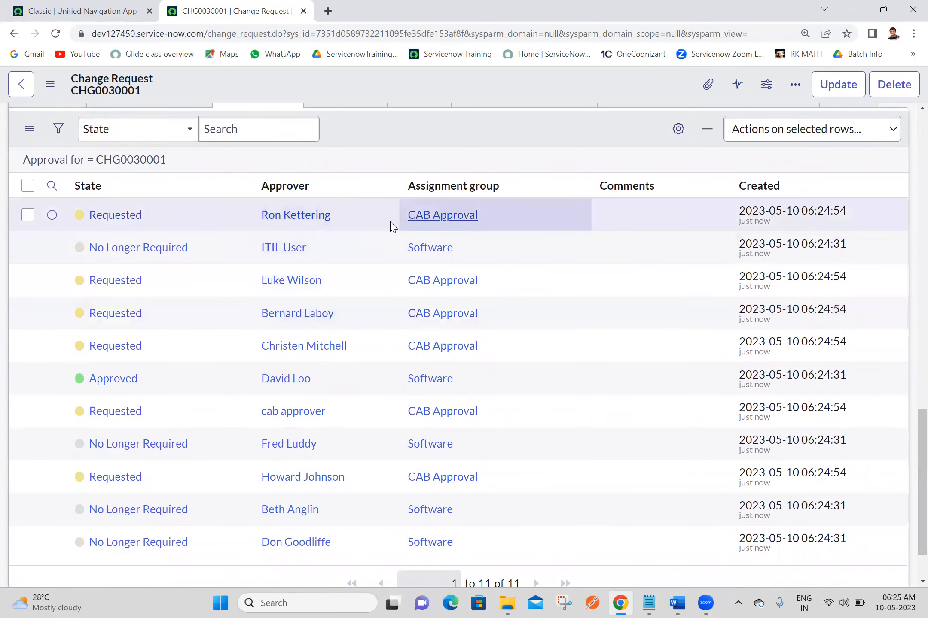
pyautogui.rightClick(314, 230)
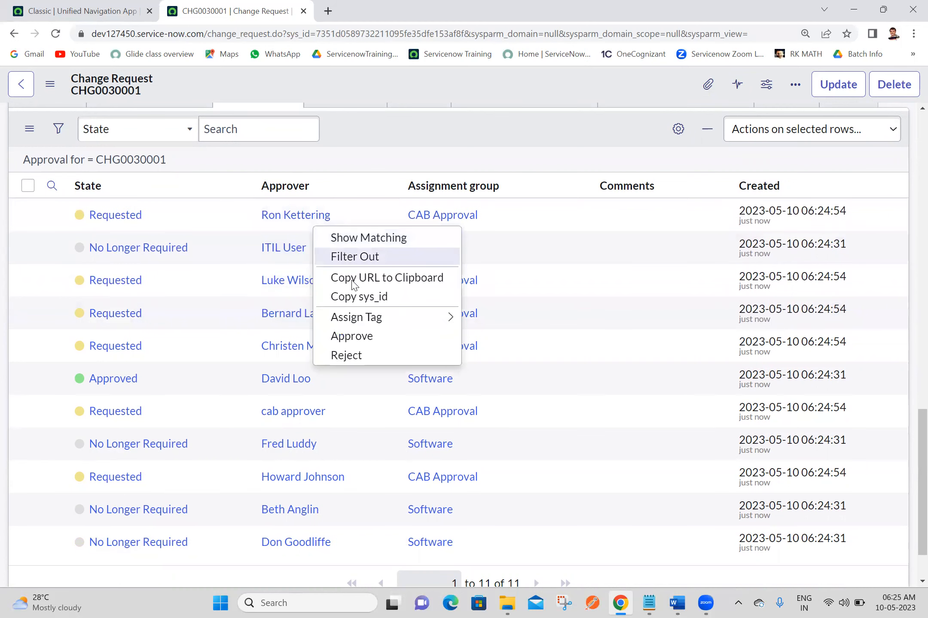
pyautogui.click(352, 336)
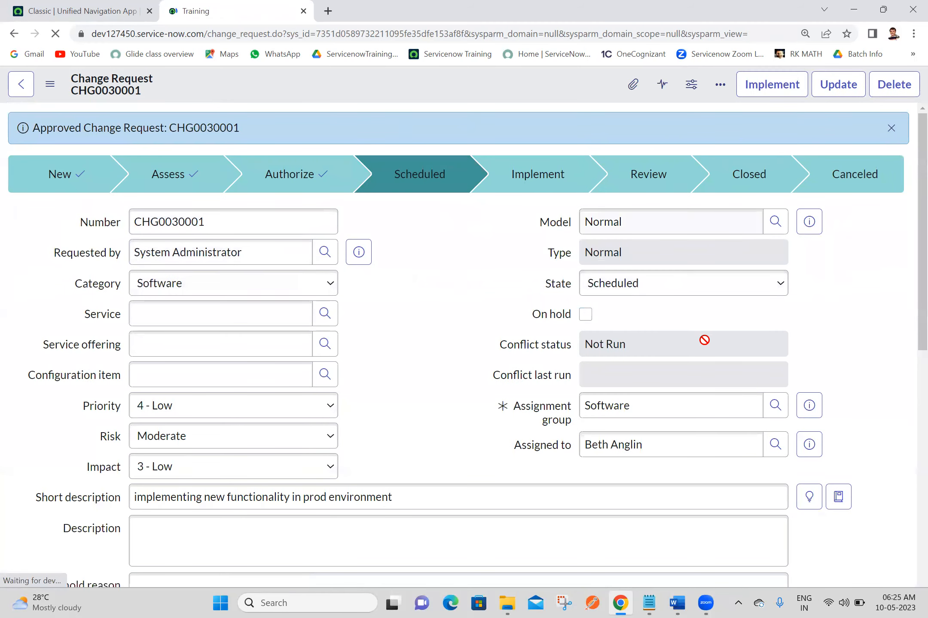
pyautogui.scroll(-5, 909, 468)
pyautogui.scroll(-4, 910, 468)
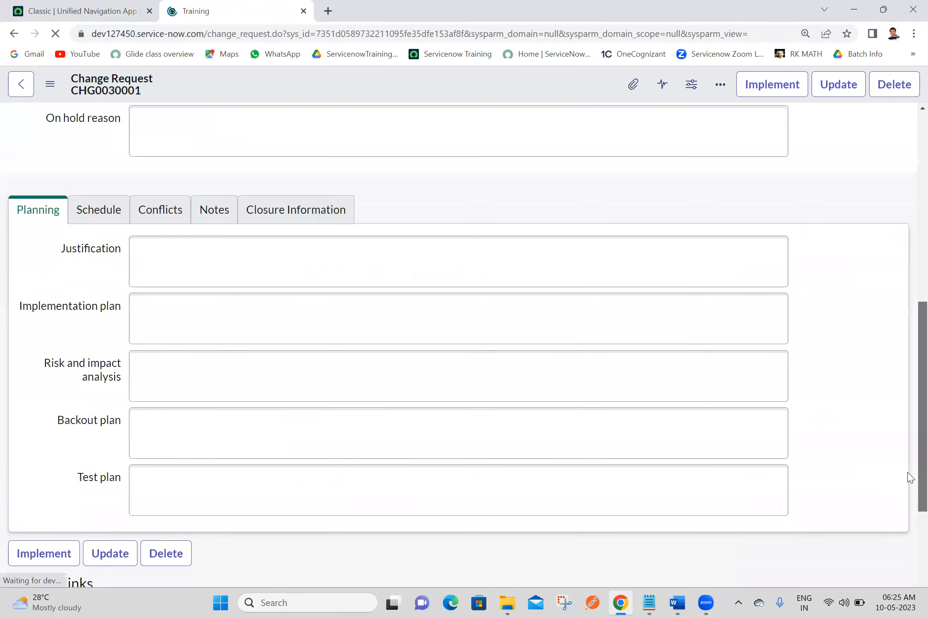
pyautogui.click(122, 223)
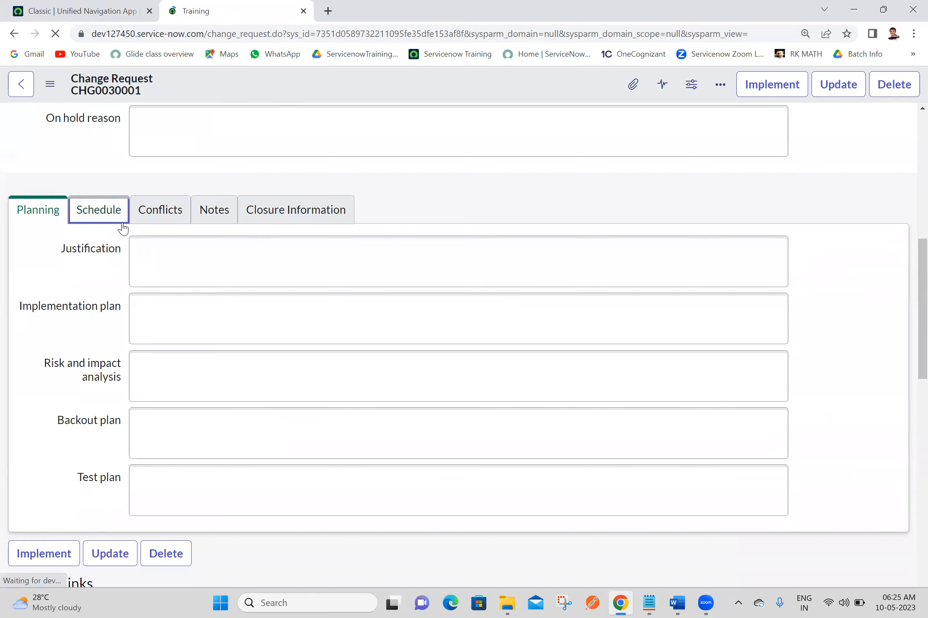
pyautogui.click(102, 229)
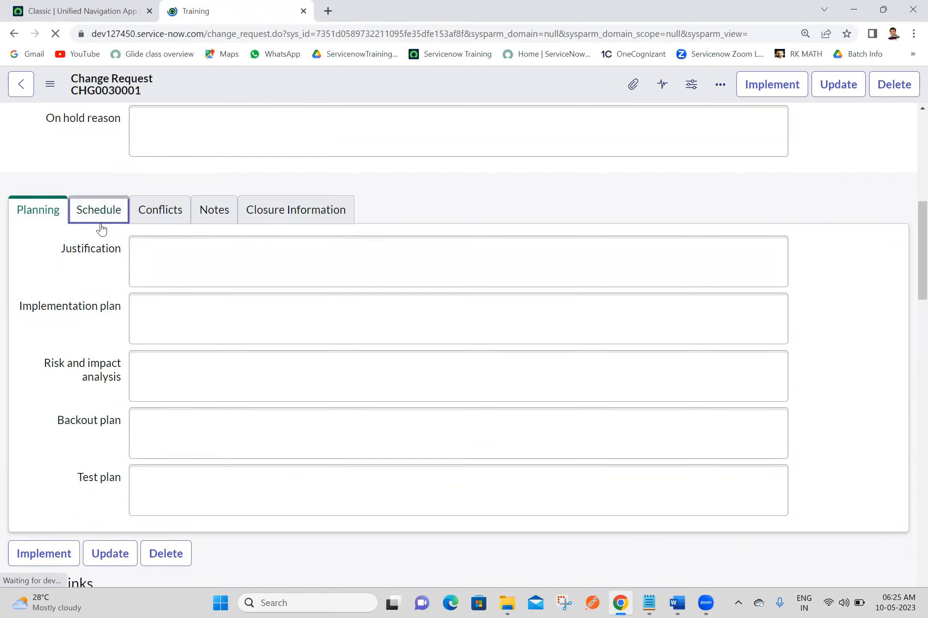
pyautogui.click(158, 170)
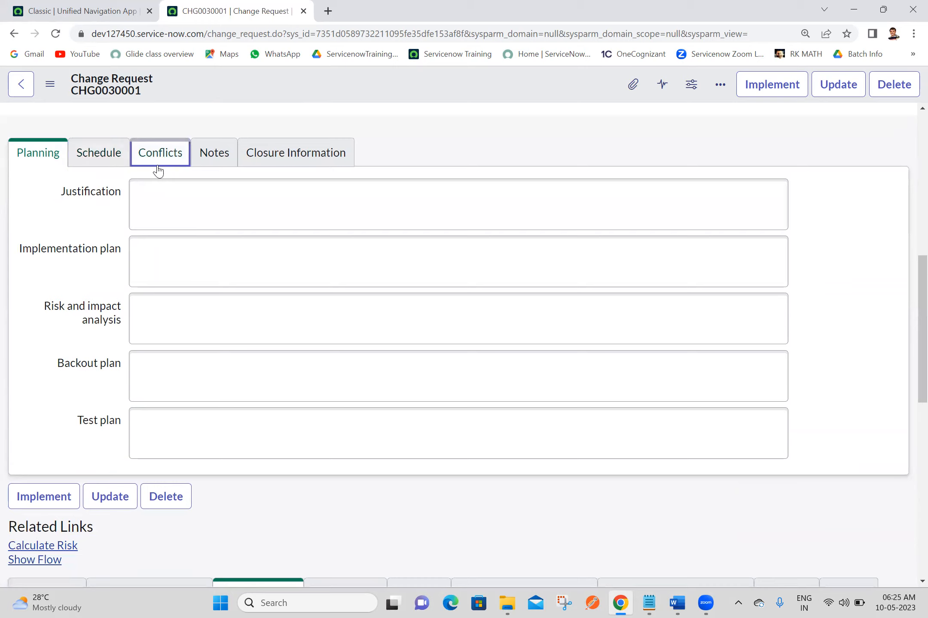
pyautogui.click(101, 158)
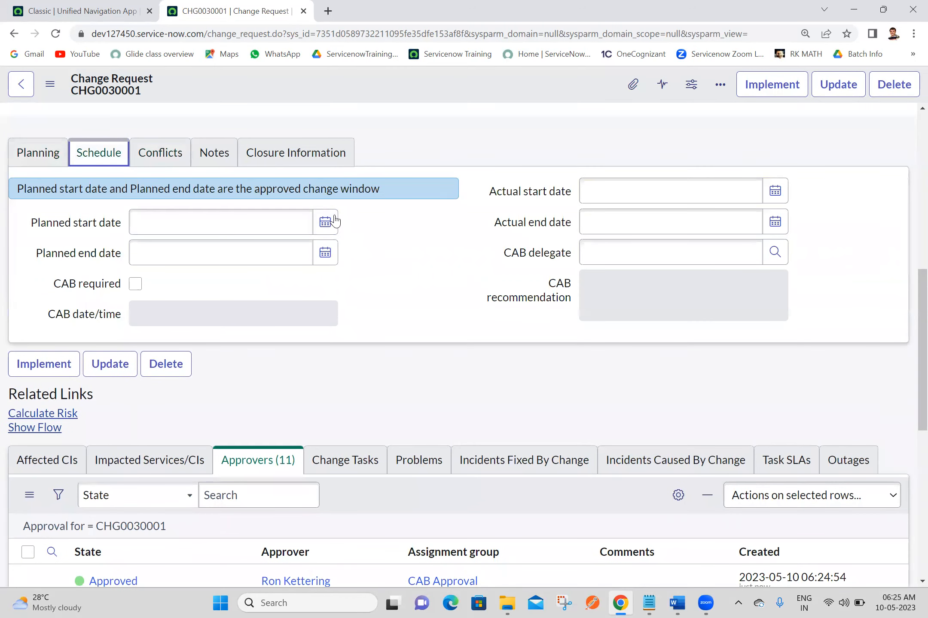
pyautogui.click(325, 224)
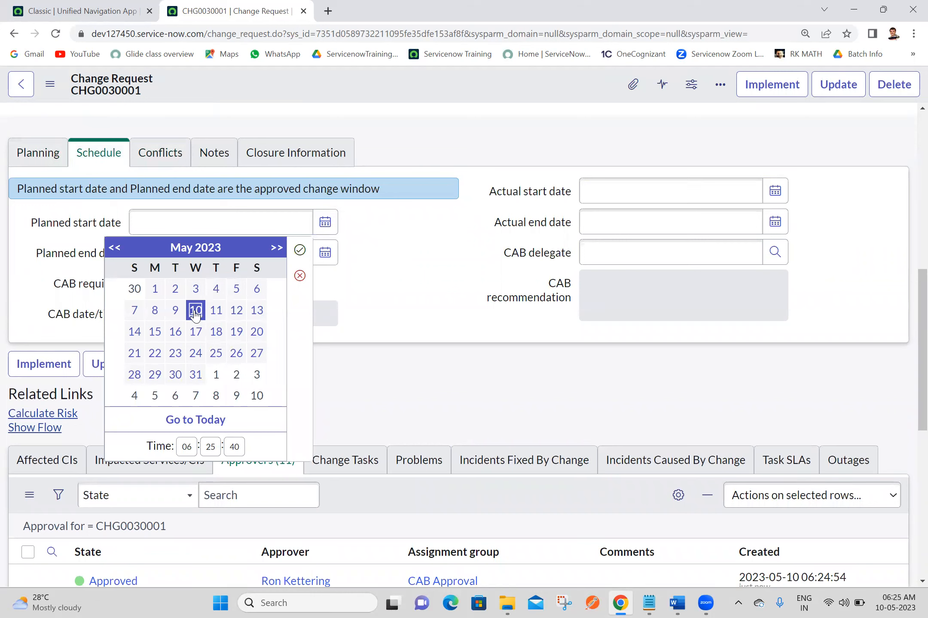
pyautogui.click(300, 249)
pyautogui.click(325, 253)
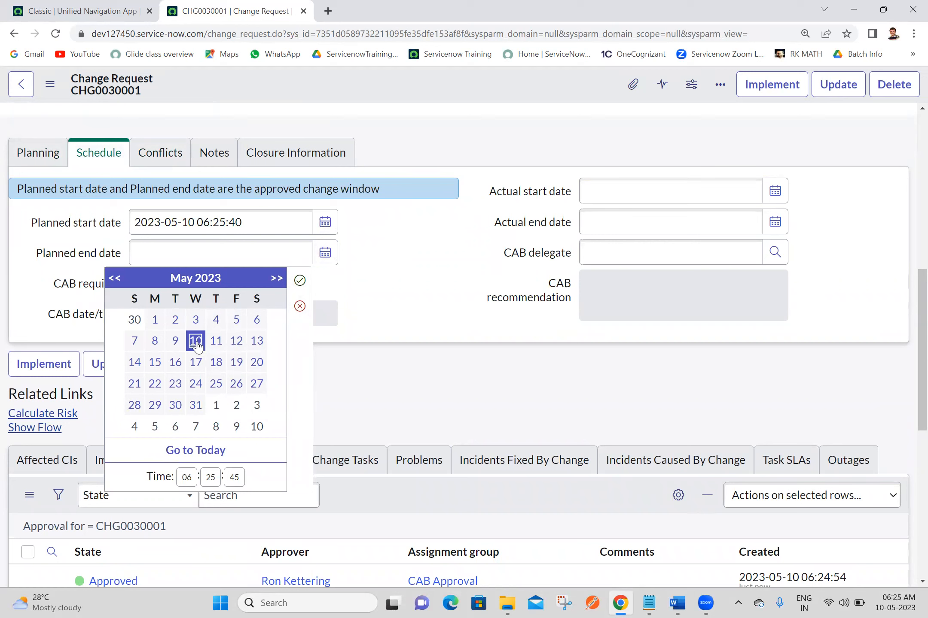
pyautogui.click(193, 477)
pyautogui.write('7')
pyautogui.click(302, 284)
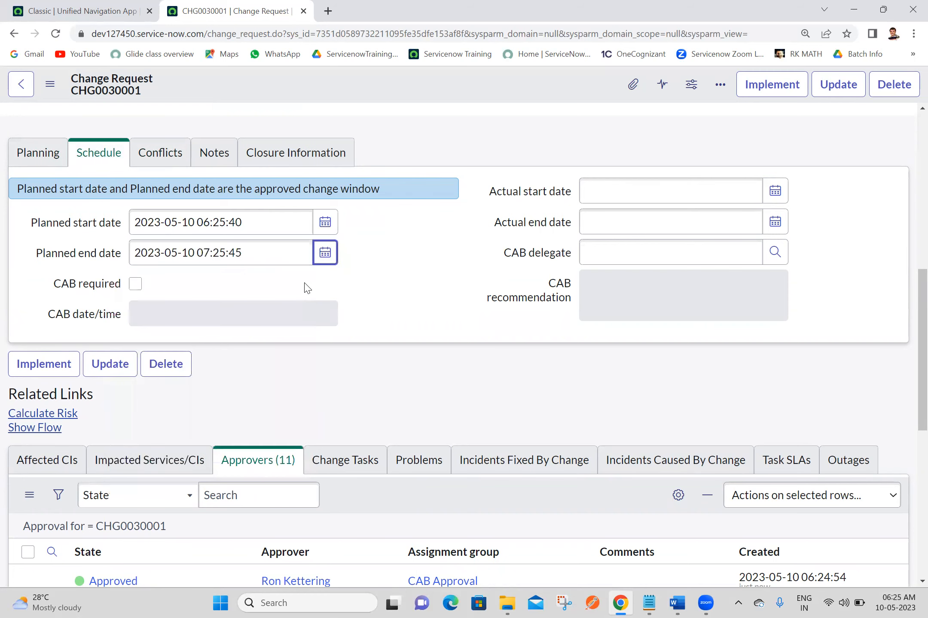
pyautogui.rightClick(459, 88)
pyautogui.click(470, 99)
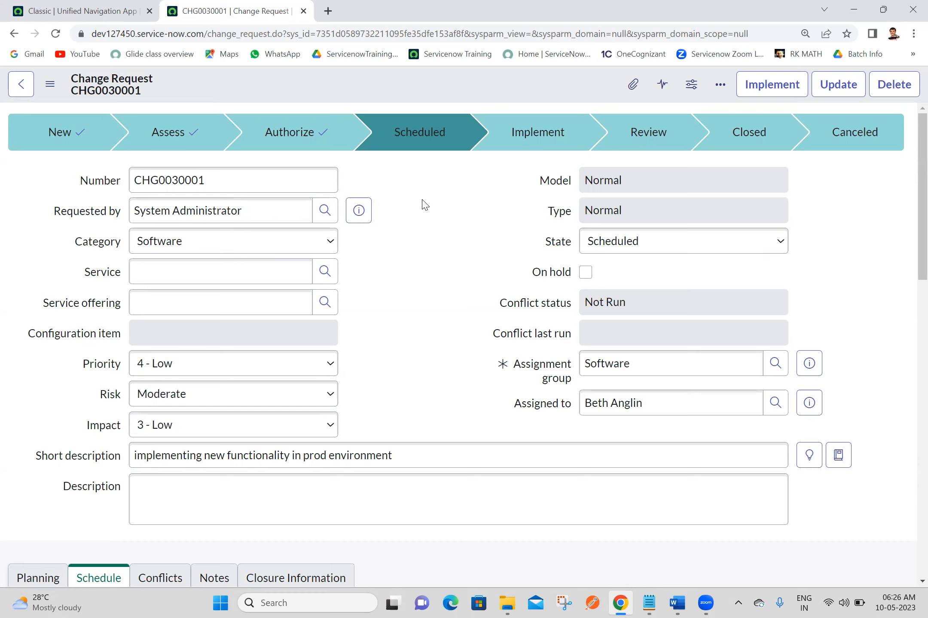
# - Advance CHG0030001 to the Implement state, marking Scheduled complete
pyautogui.moveTo(918, 191); pyautogui.dragTo(907, 302)
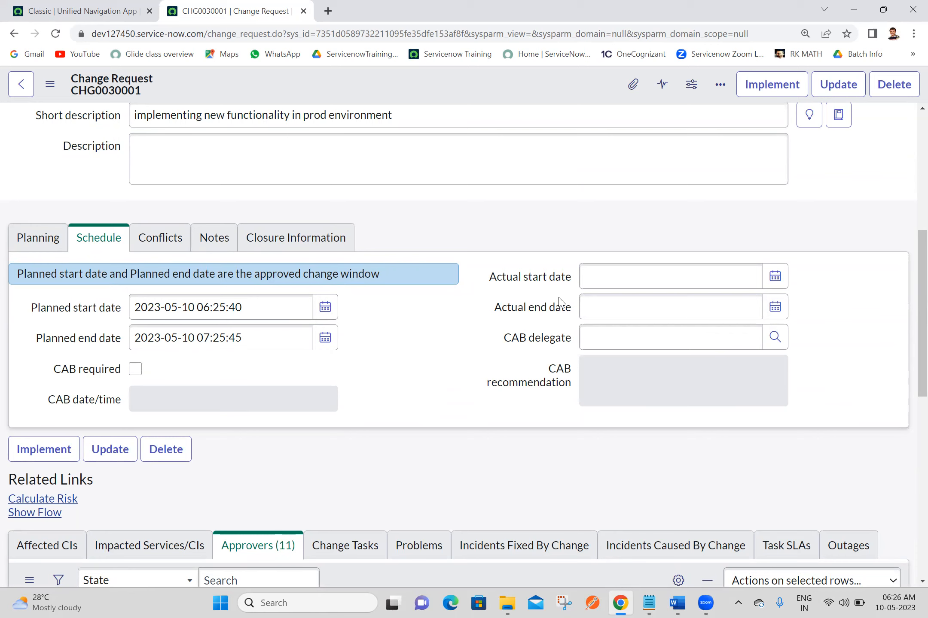
pyautogui.moveTo(907, 271); pyautogui.dragTo(910, 113)
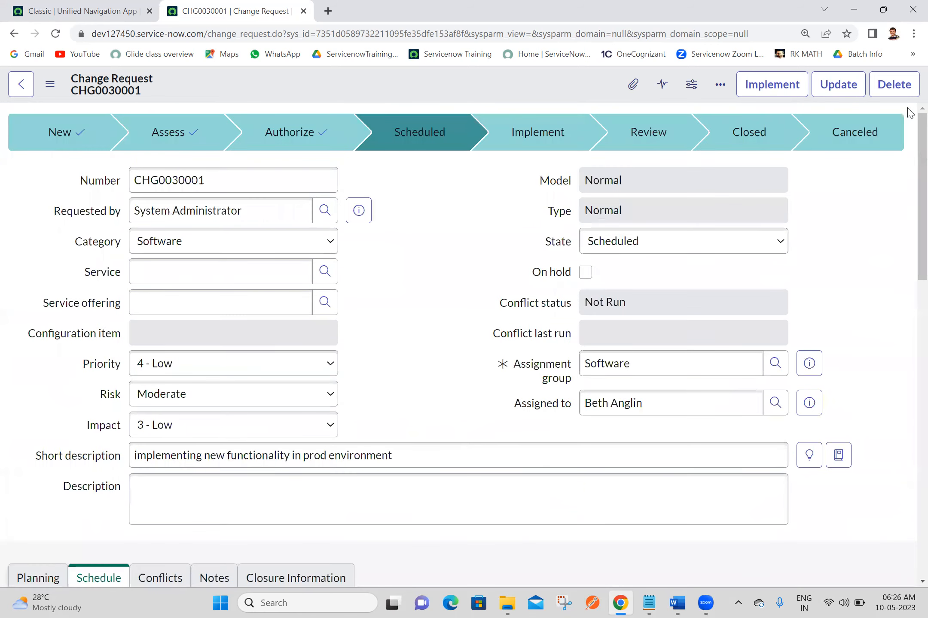
pyautogui.click(772, 86)
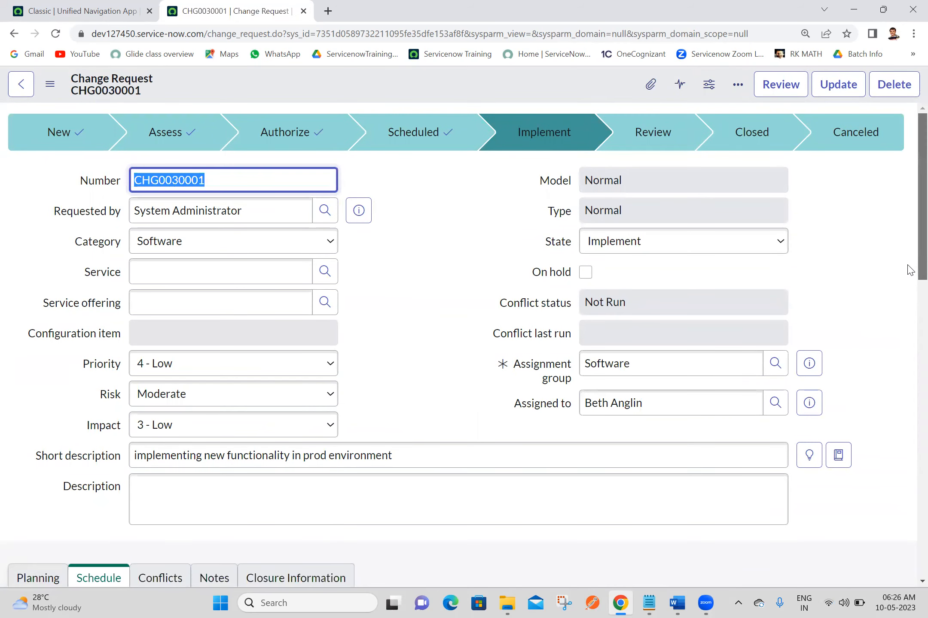
pyautogui.scroll(-4, 910, 283)
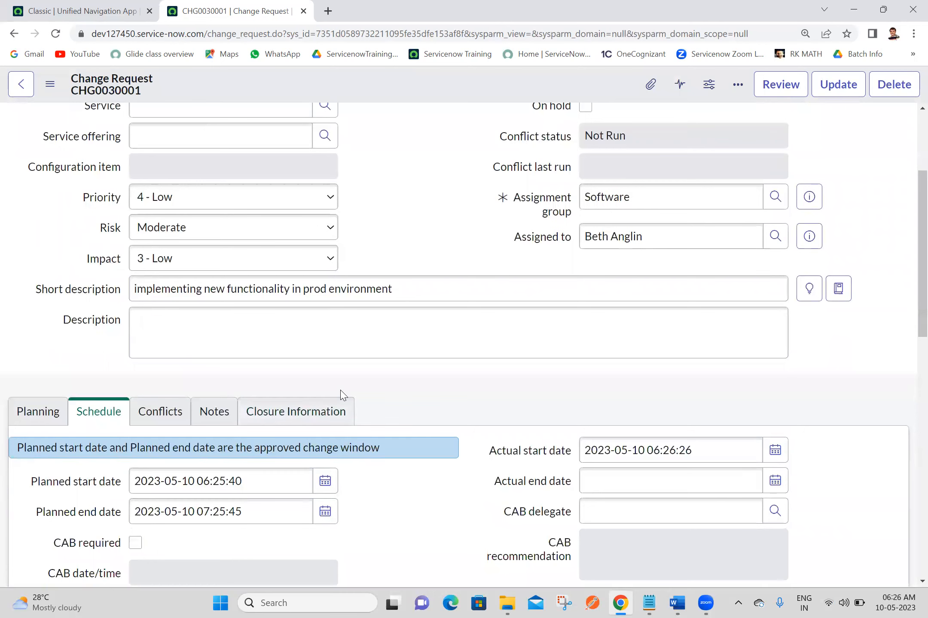
pyautogui.scroll(4, 909, 263)
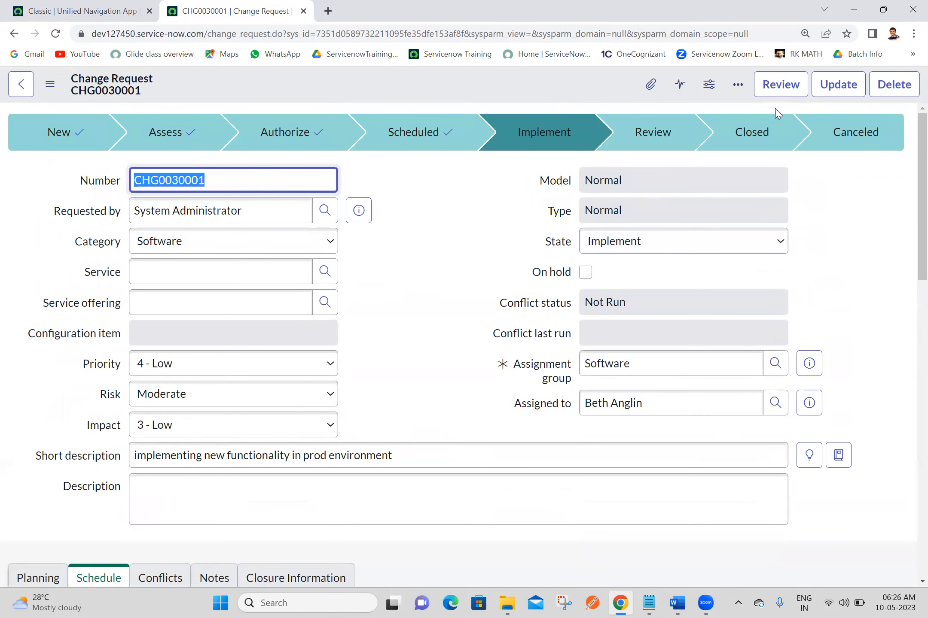
pyautogui.click(793, 86)
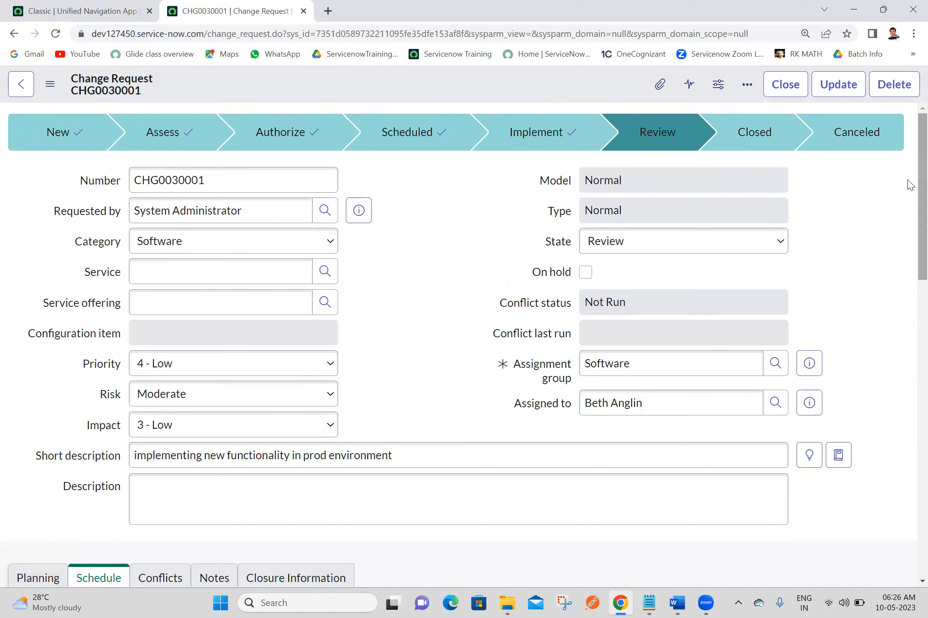
pyautogui.scroll(-1, 909, 202)
pyautogui.scroll(1, 909, 129)
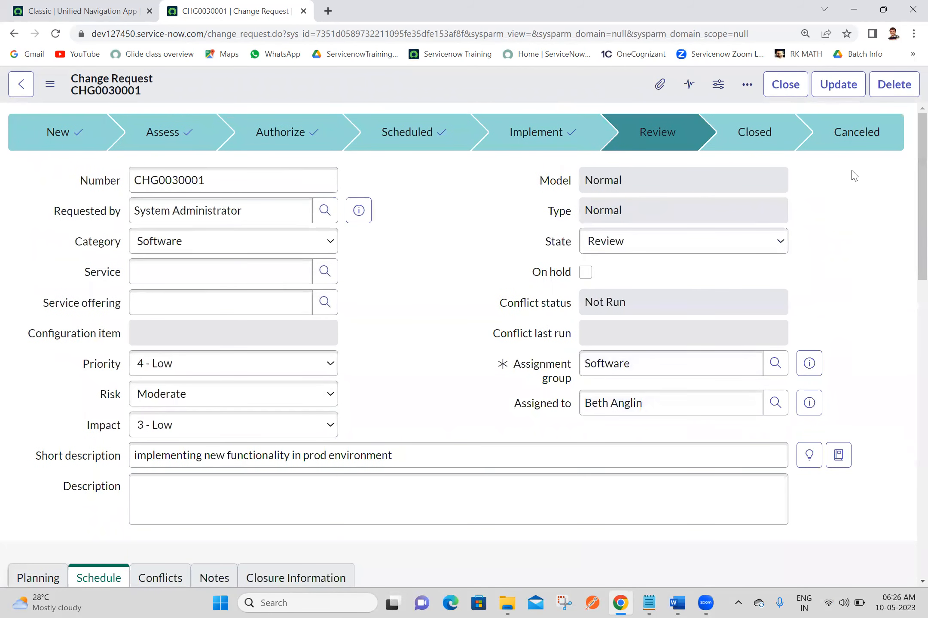
# - Close CHG0030001 with close code Successful and close notes 'test'
pyautogui.click(784, 84)
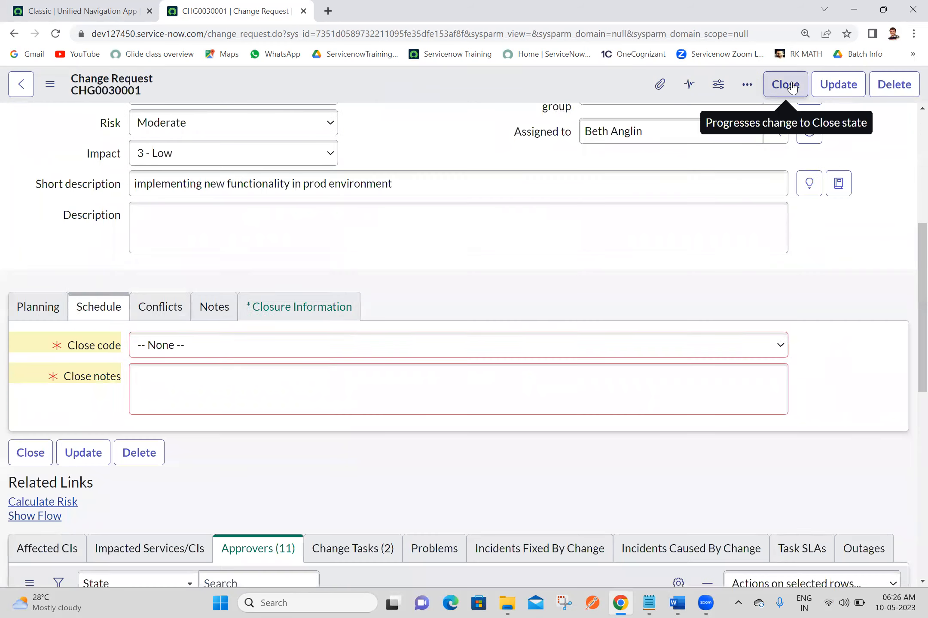
pyautogui.click(412, 339)
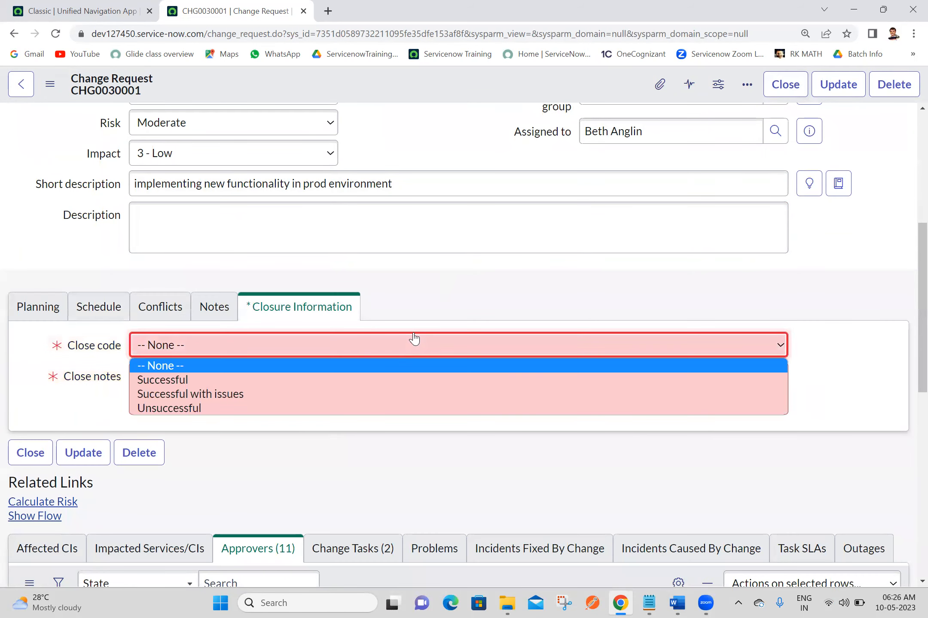
pyautogui.click(234, 381)
pyautogui.click(233, 378)
pyautogui.write('test')
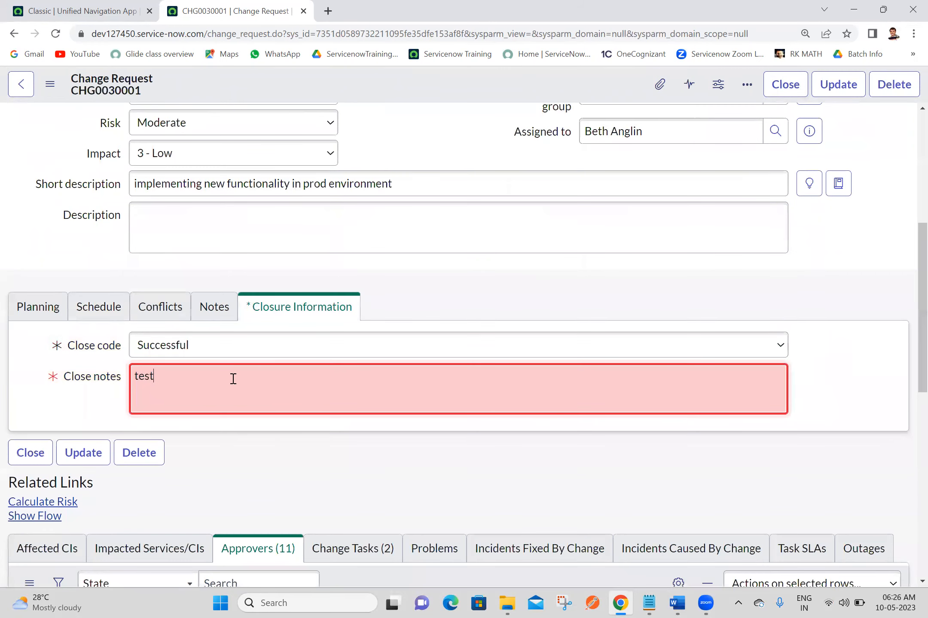
pyautogui.click(779, 91)
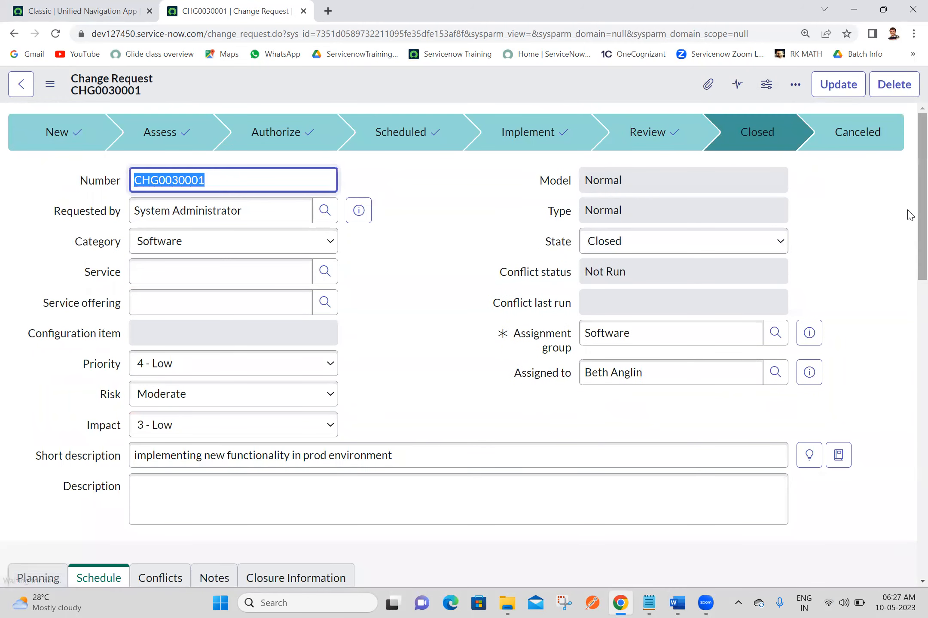
pyautogui.scroll(-20, 907, 214)
pyautogui.moveTo(907, 354); pyautogui.dragTo(907, 8)
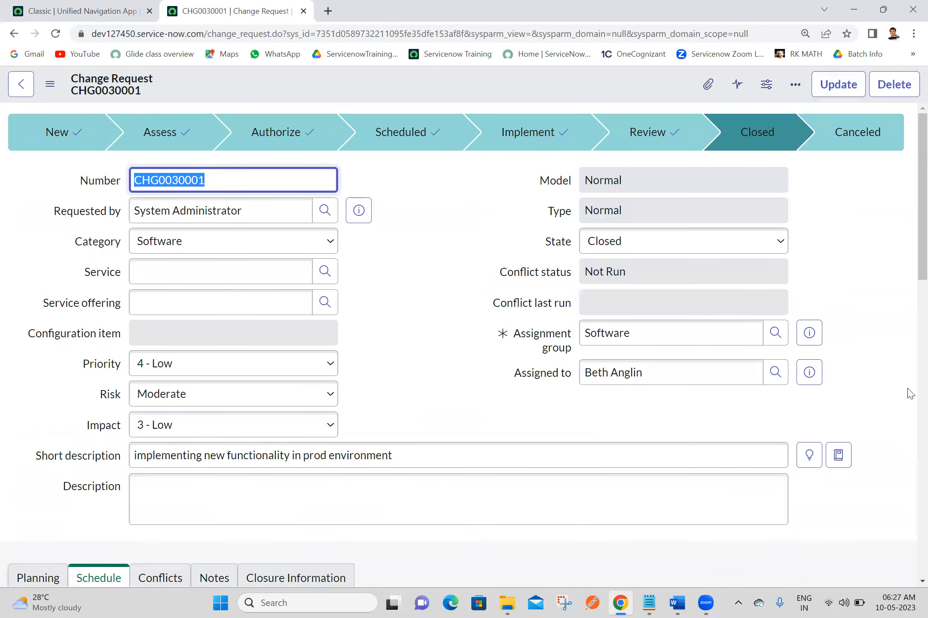
pyautogui.click(856, 333)
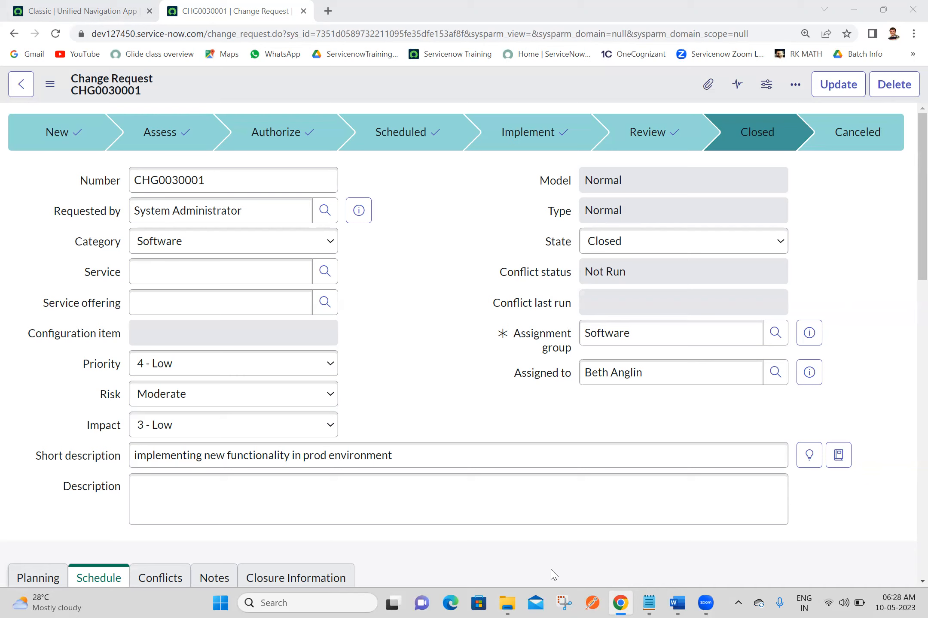
pyautogui.click(339, 506)
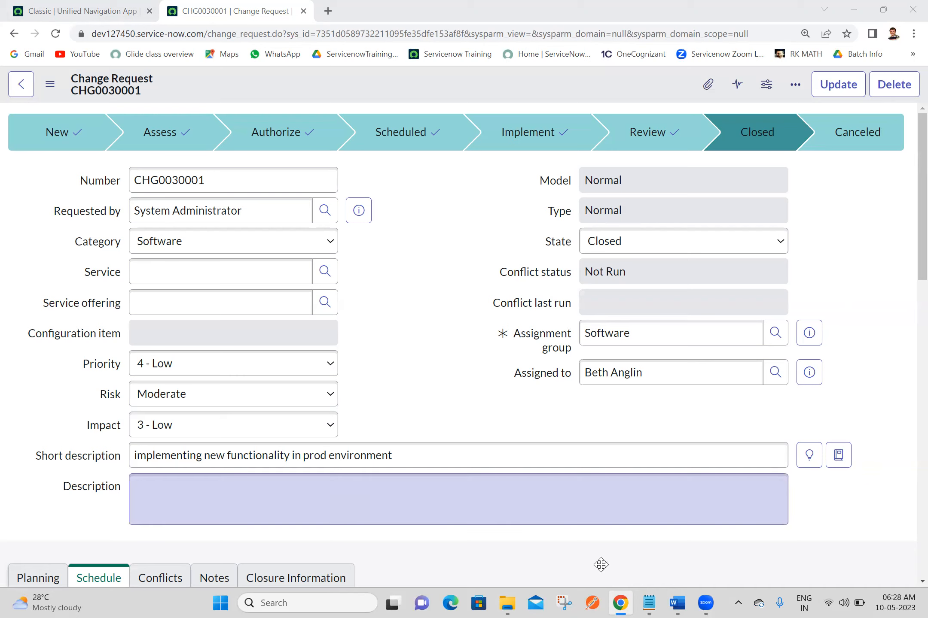